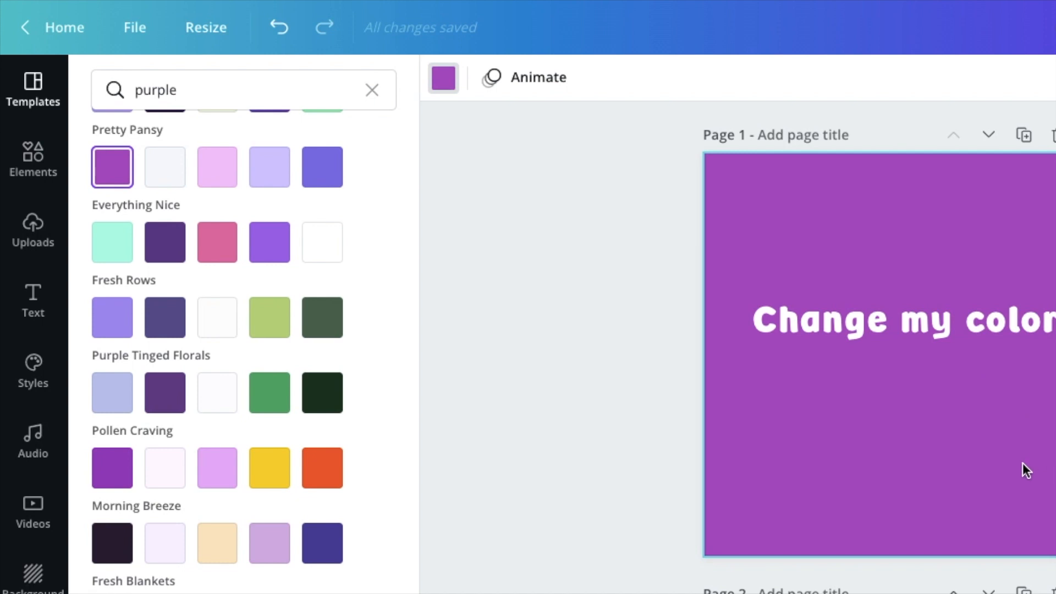
# - Recolor the page 1 background mint, and switch it to the pink swatch of the Everything Nice palette
pyautogui.click(111, 242)
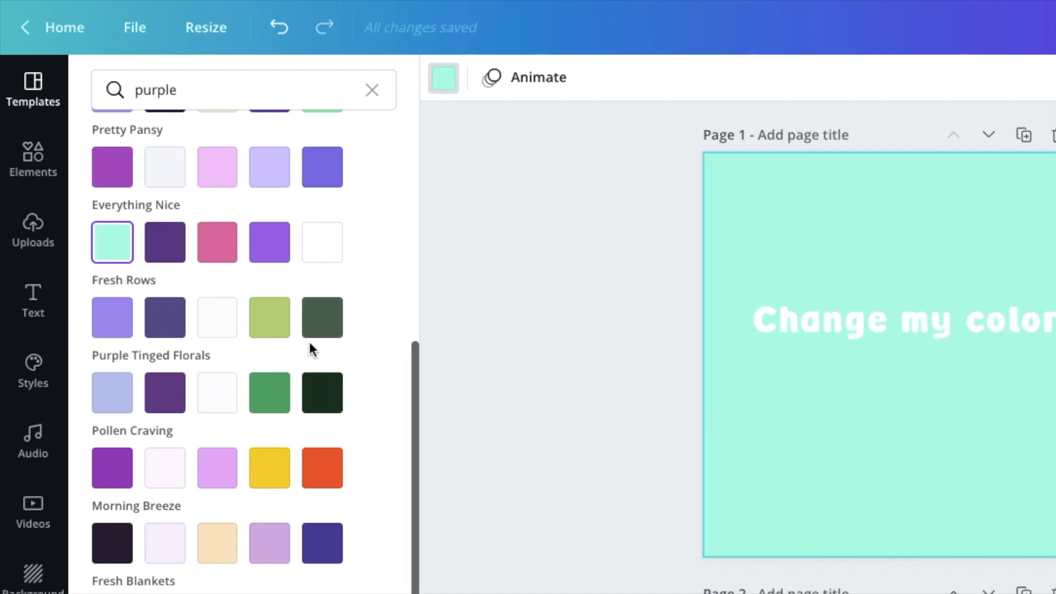
pyautogui.click(223, 245)
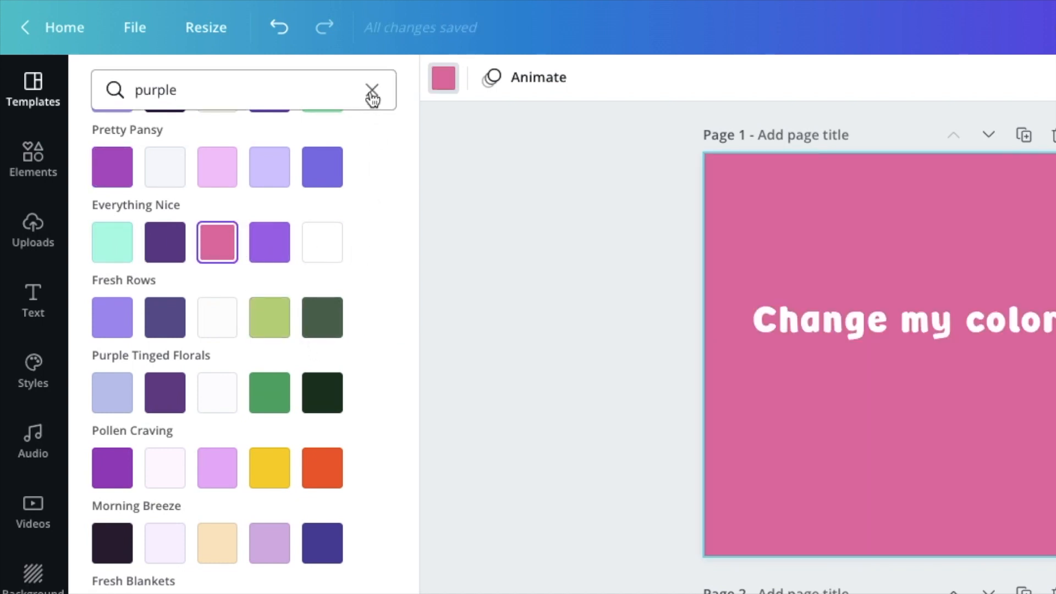
# - Replace the purple color search with the hex code #9BB7D4 and browse the matching palettes
pyautogui.click(235, 86)
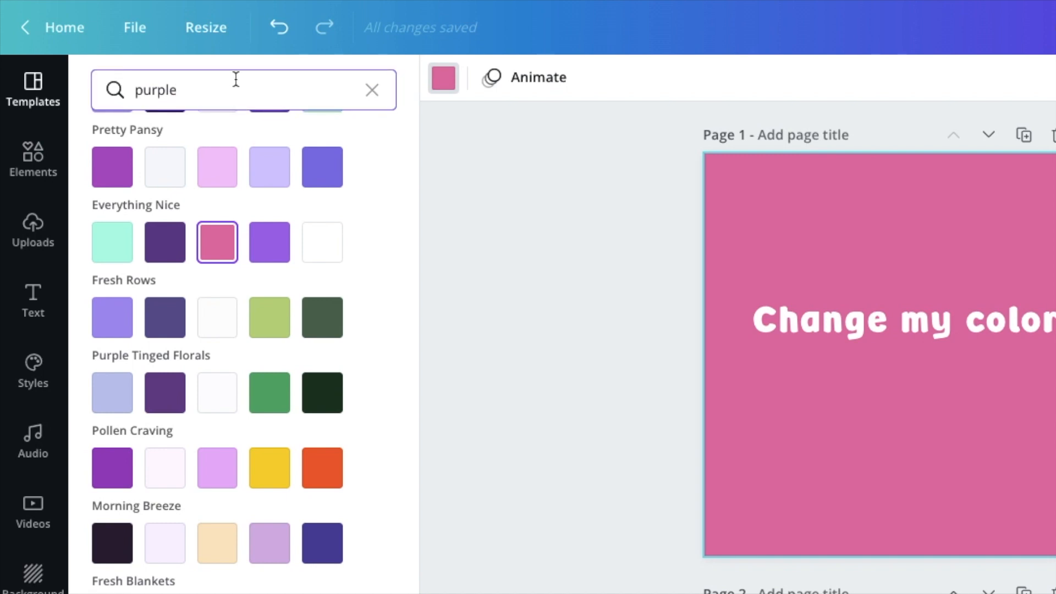
pyautogui.press('BackSpace')
pyautogui.press('BackSpace')
pyautogui.press('BackSpace')
pyautogui.press('BackSpace')
pyautogui.press('BackSpace')
pyautogui.press('BackSpace')
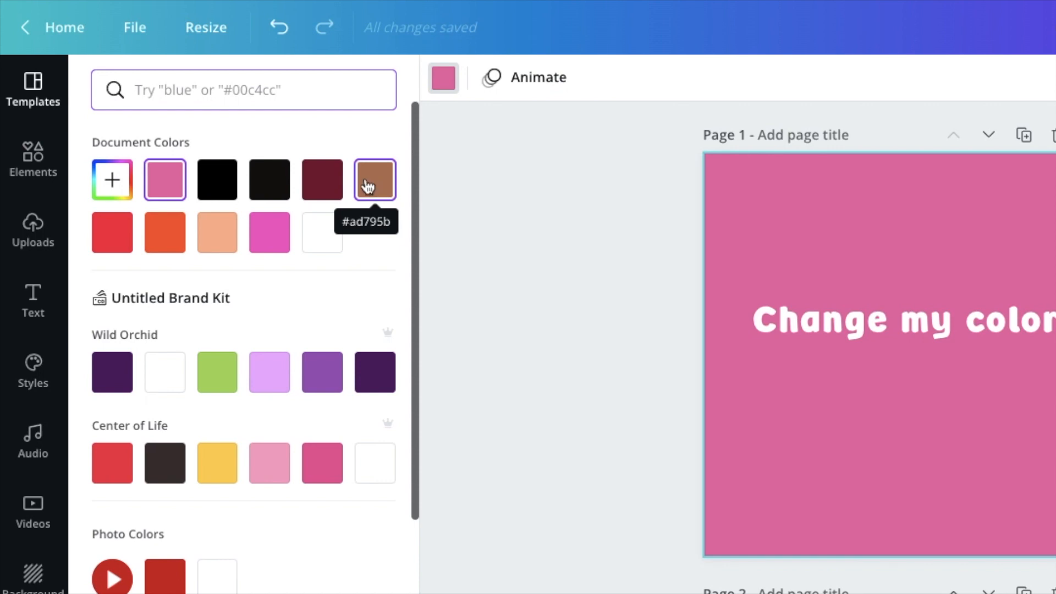
pyautogui.rightClick(227, 92)
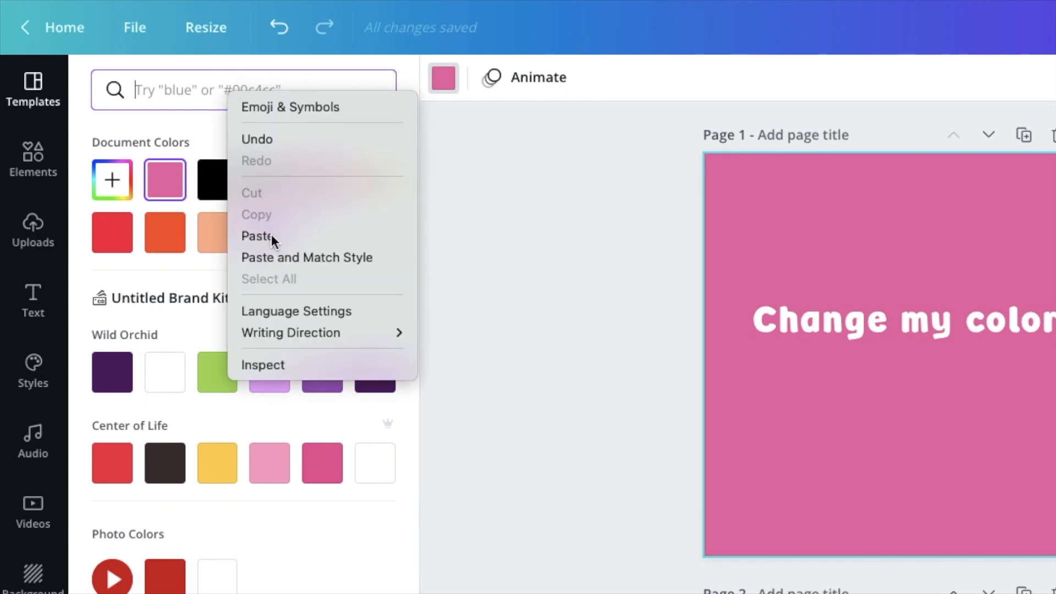
pyautogui.click(257, 236)
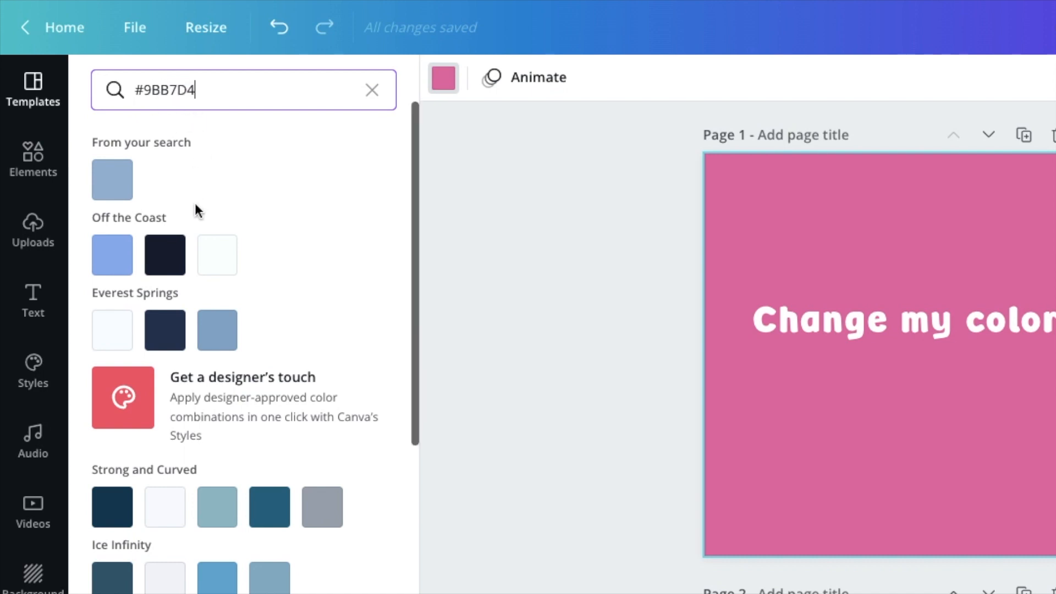
pyautogui.scroll(-8, 223, 252)
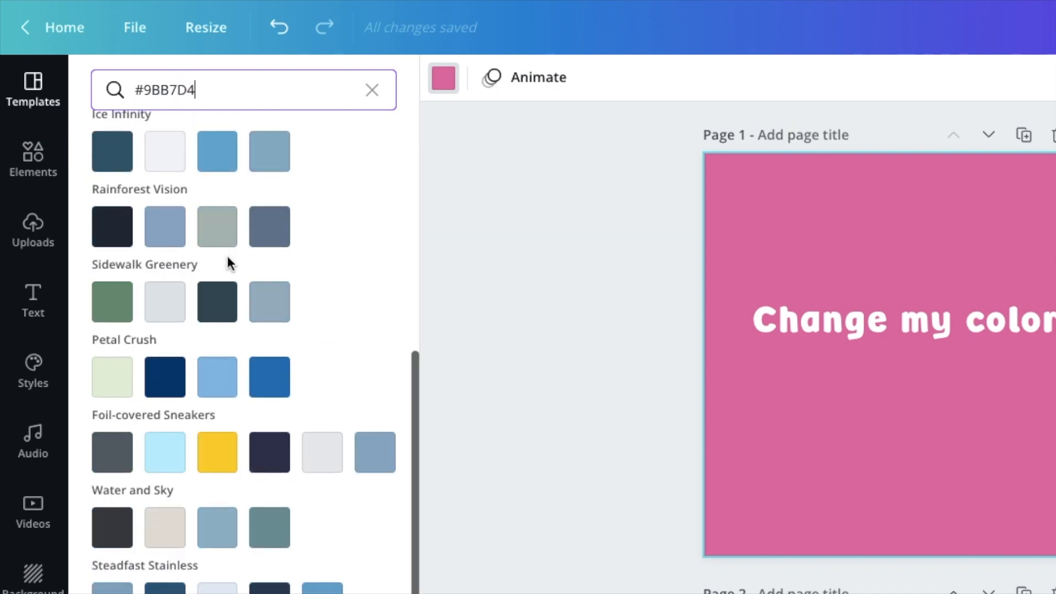
pyautogui.scroll(8, 226, 255)
# - Search the text colors for #9BB7D4 and recolor the page 1 text with the dark #181f34 swatch of the Off the Coast palette
pyautogui.click(856, 322)
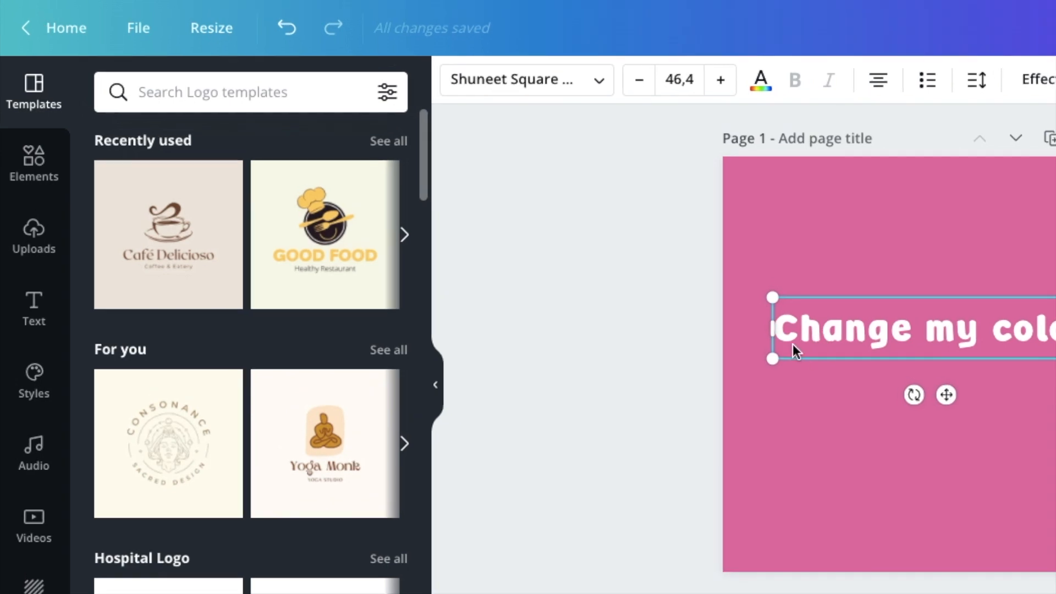
pyautogui.click(762, 87)
pyautogui.click(147, 94)
pyautogui.rightClick(163, 91)
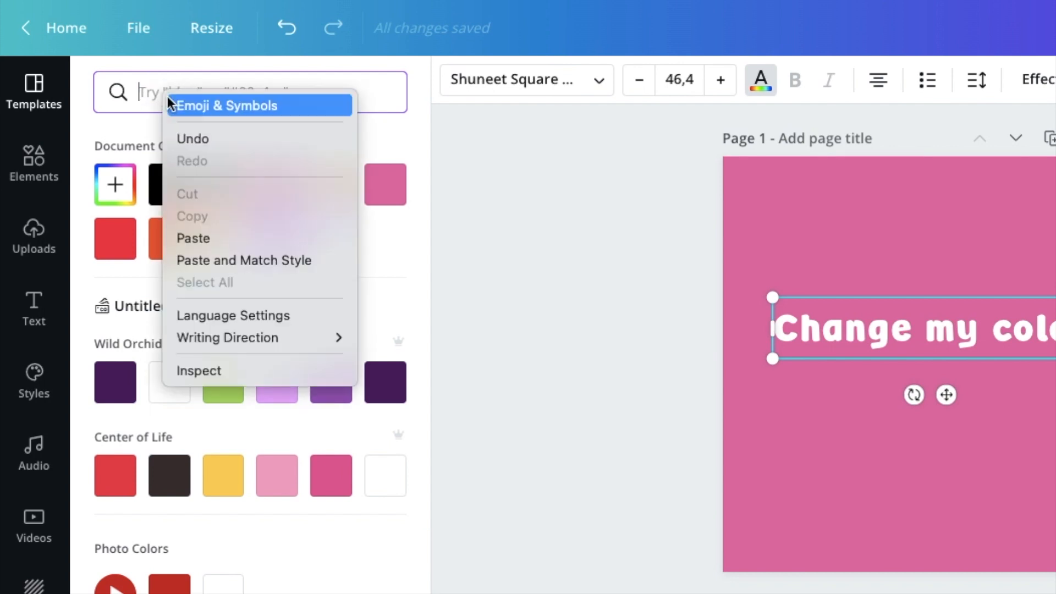
pyautogui.click(201, 239)
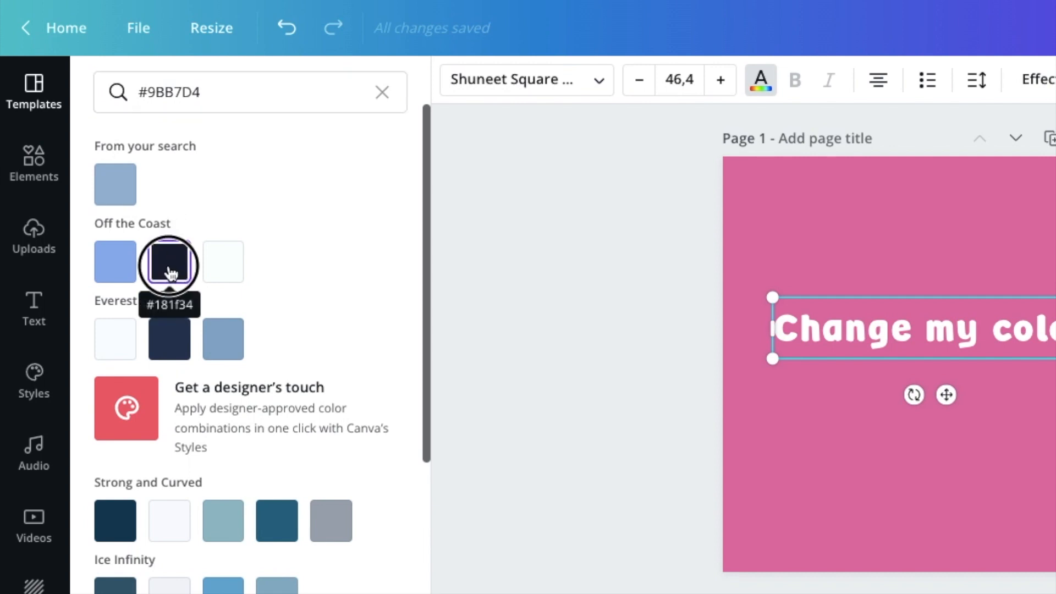
pyautogui.click(167, 275)
pyautogui.click(956, 442)
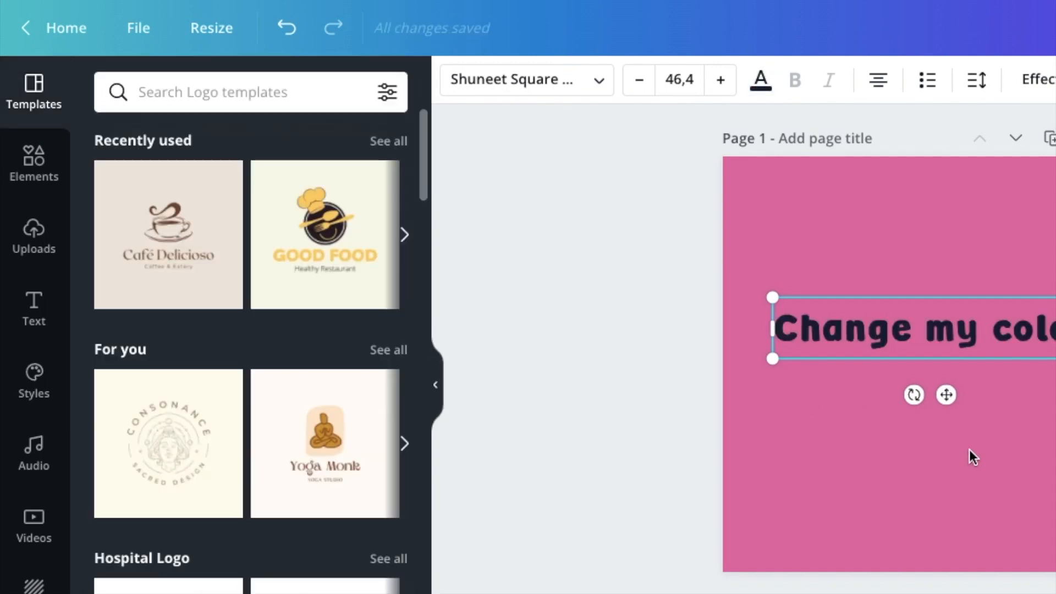
# - Review the brand kit, photo and default color swatches available for the page 1 background
pyautogui.click(987, 457)
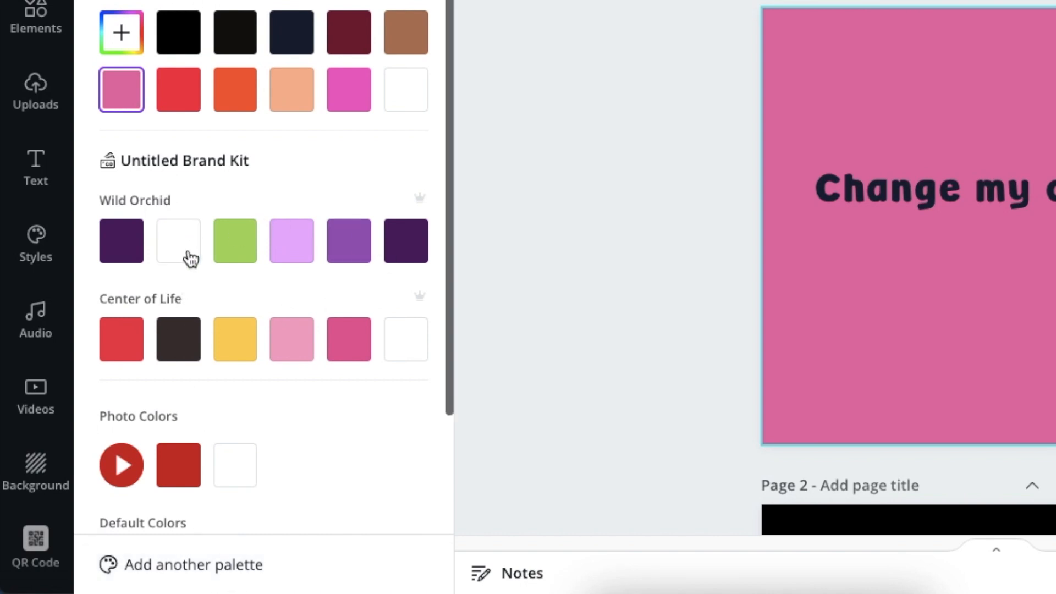
pyautogui.scroll(-3, 307, 267)
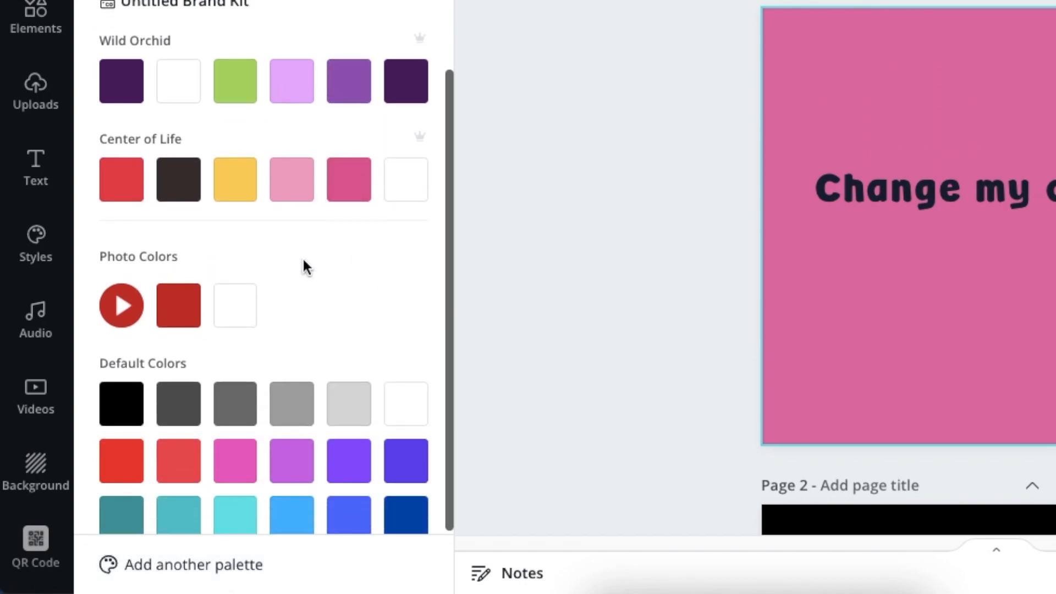
pyautogui.scroll(-2, 307, 268)
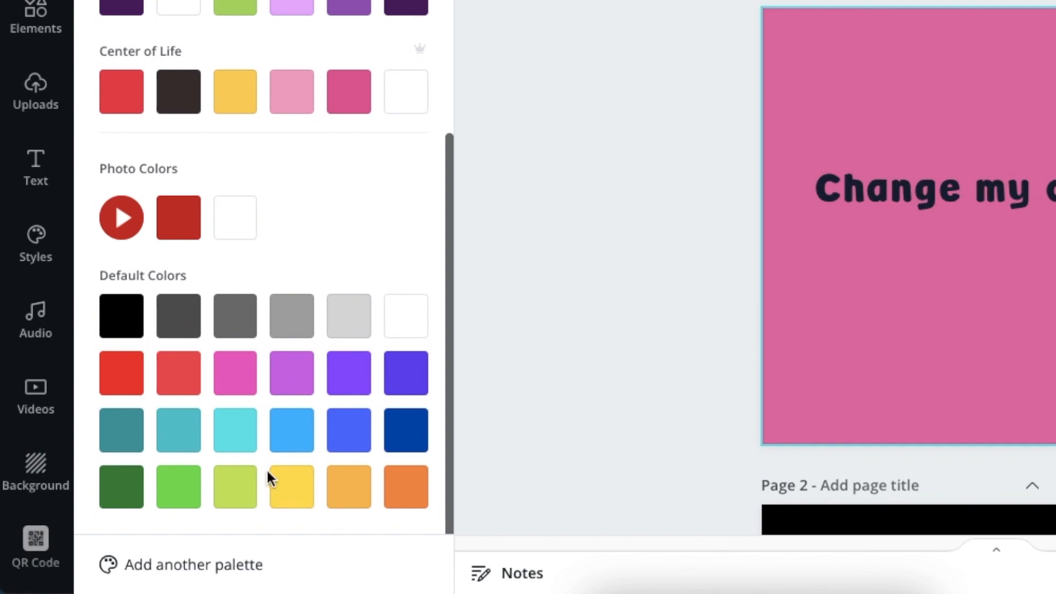
pyautogui.scroll(5, 263, 312)
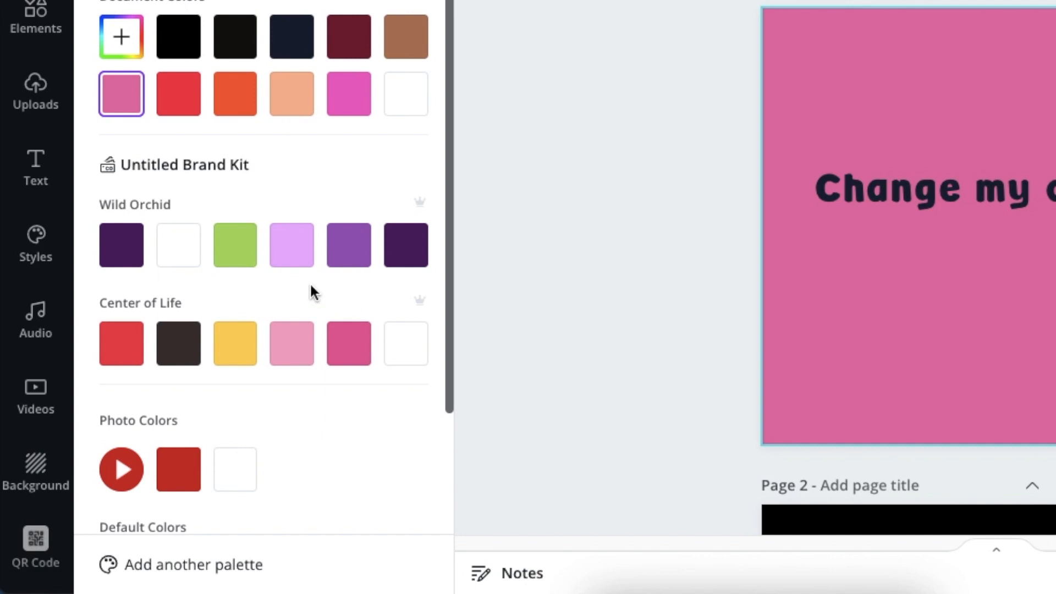
pyautogui.scroll(-5, 312, 290)
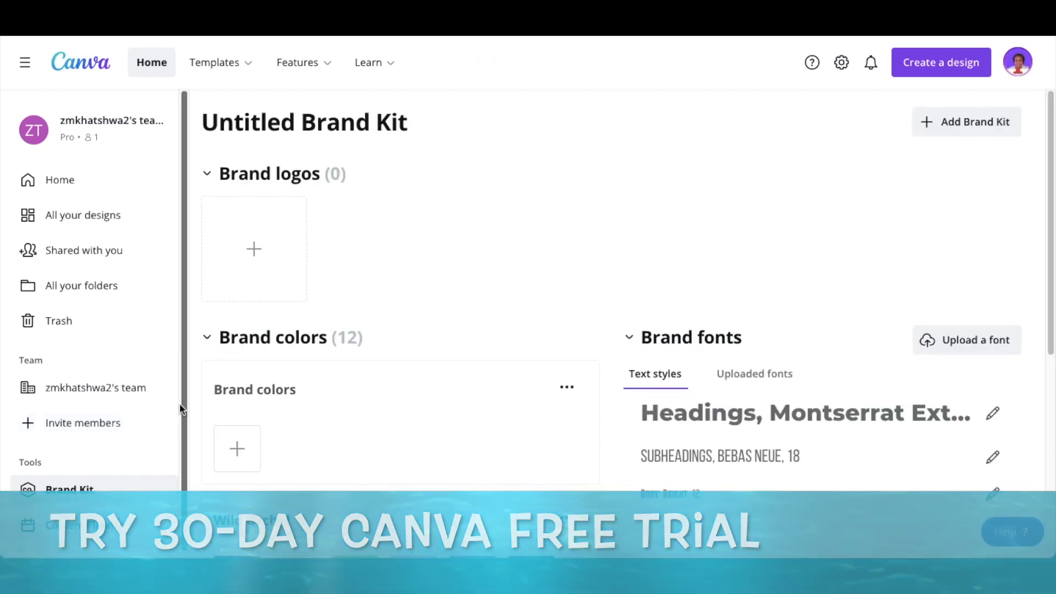
# - Add a custom palette to the Brand Kit's brand colors and name it Customer Zar
pyautogui.scroll(-6, 293, 321)
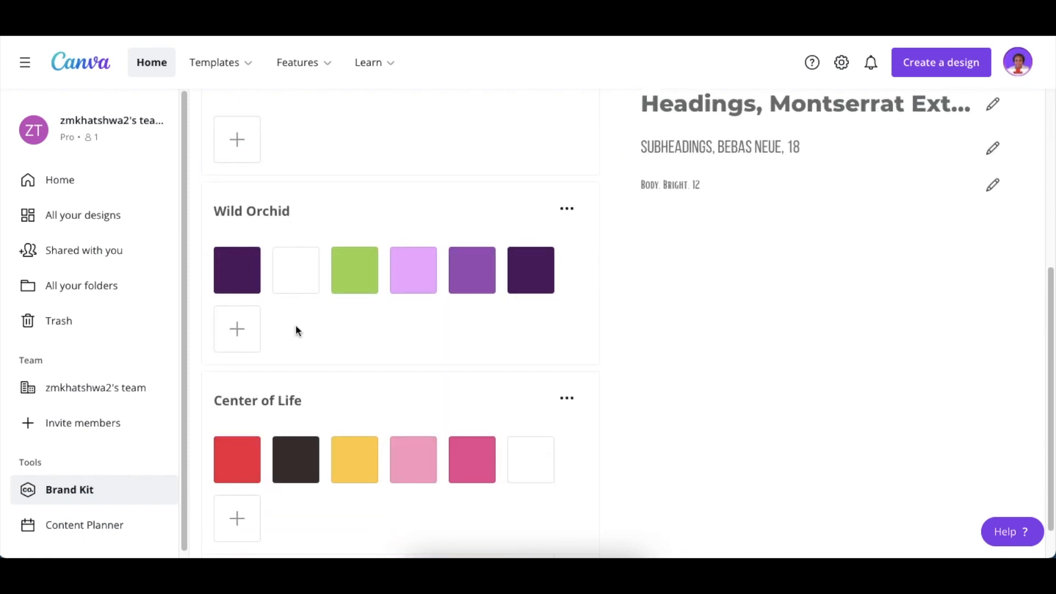
pyautogui.scroll(3, 295, 330)
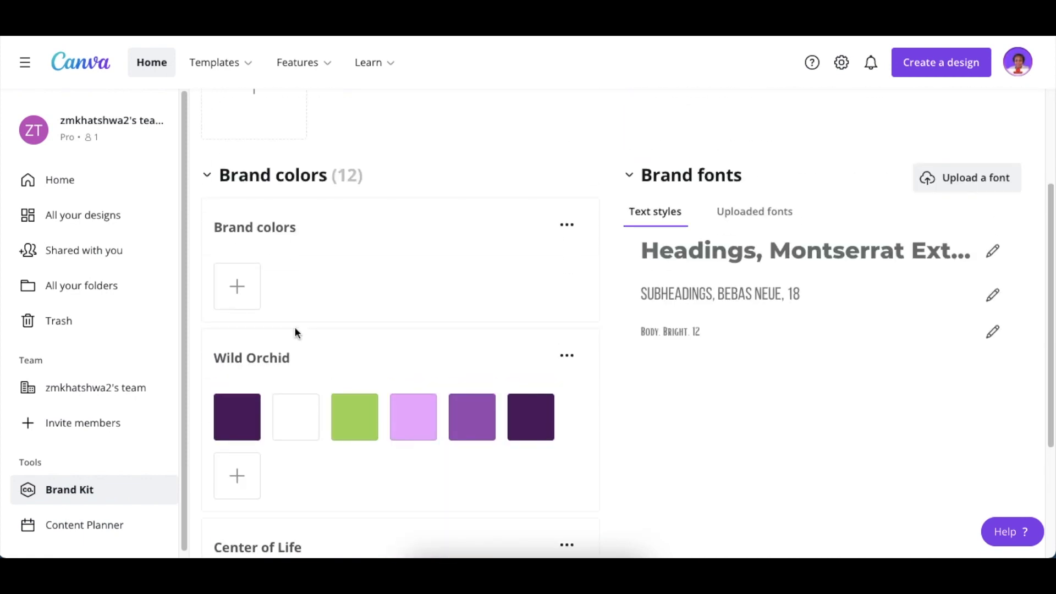
pyautogui.scroll(-3, 295, 332)
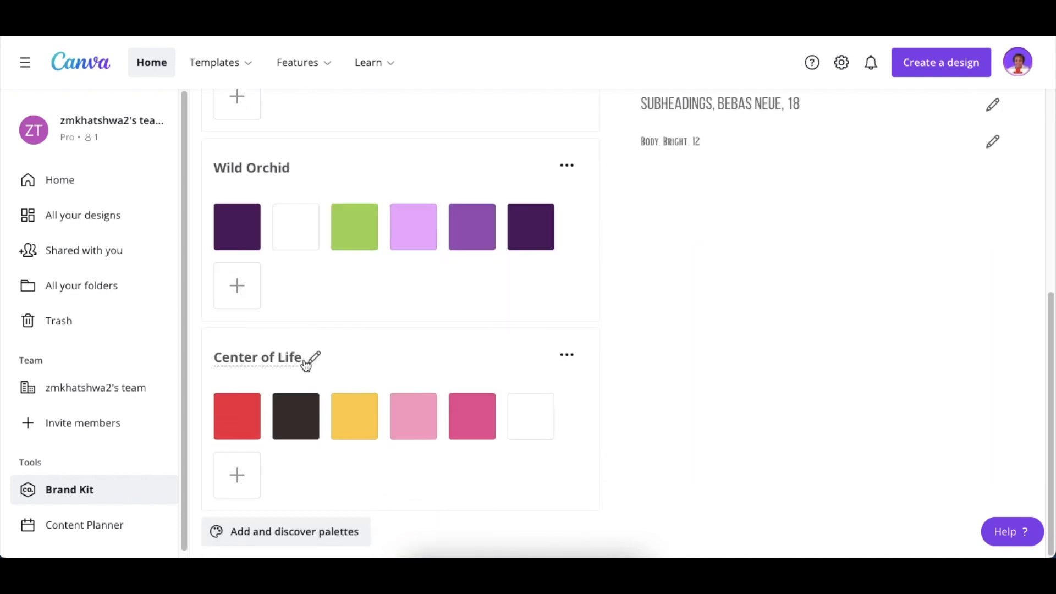
pyautogui.click(280, 536)
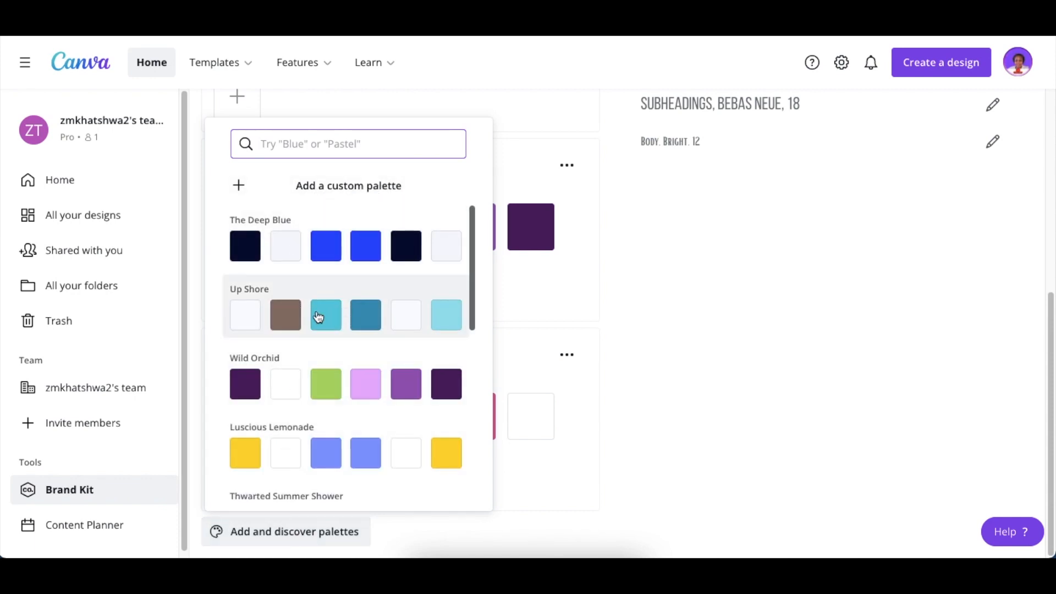
pyautogui.scroll(-10, 315, 320)
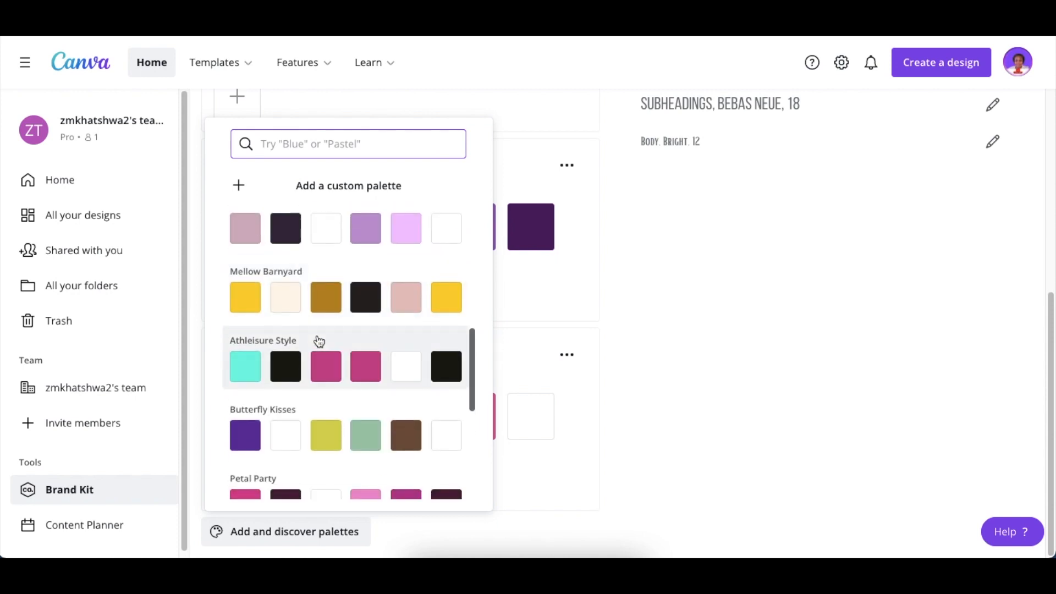
pyautogui.scroll(-10, 316, 352)
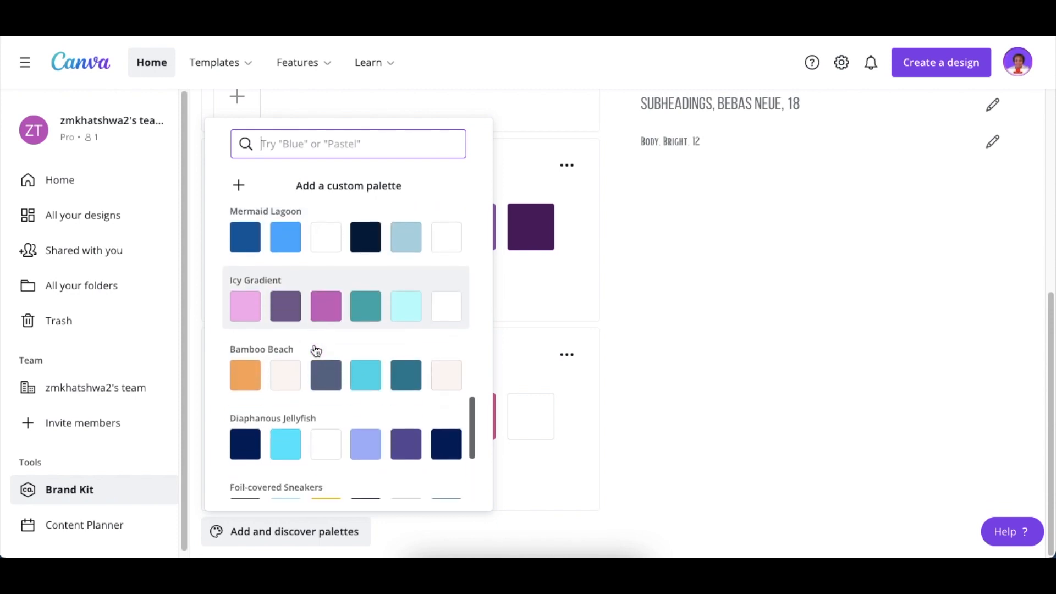
pyautogui.scroll(-1, 319, 385)
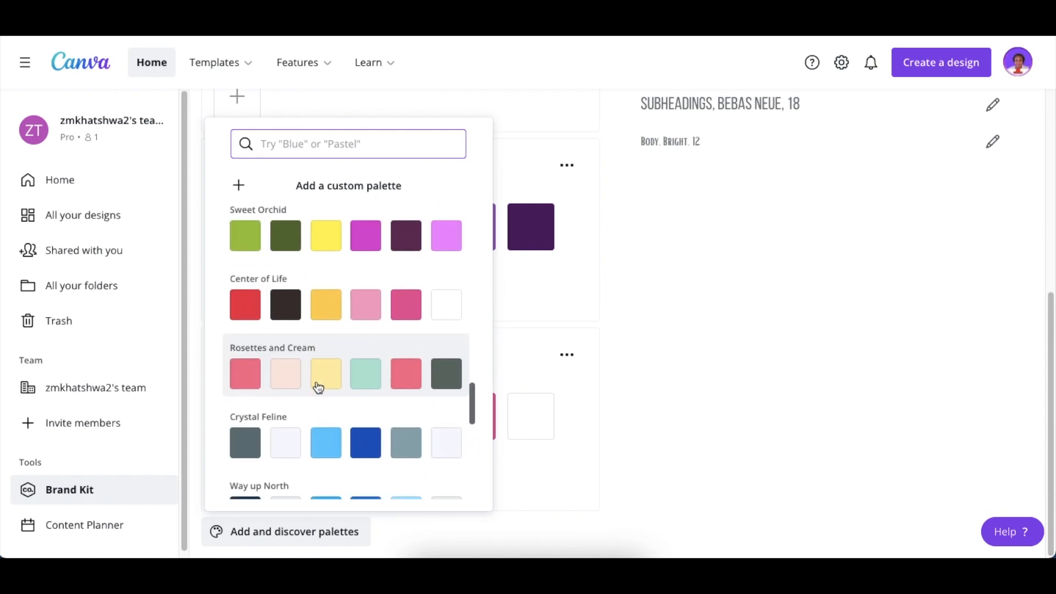
pyautogui.scroll(-3, 317, 385)
pyautogui.scroll(15, 313, 379)
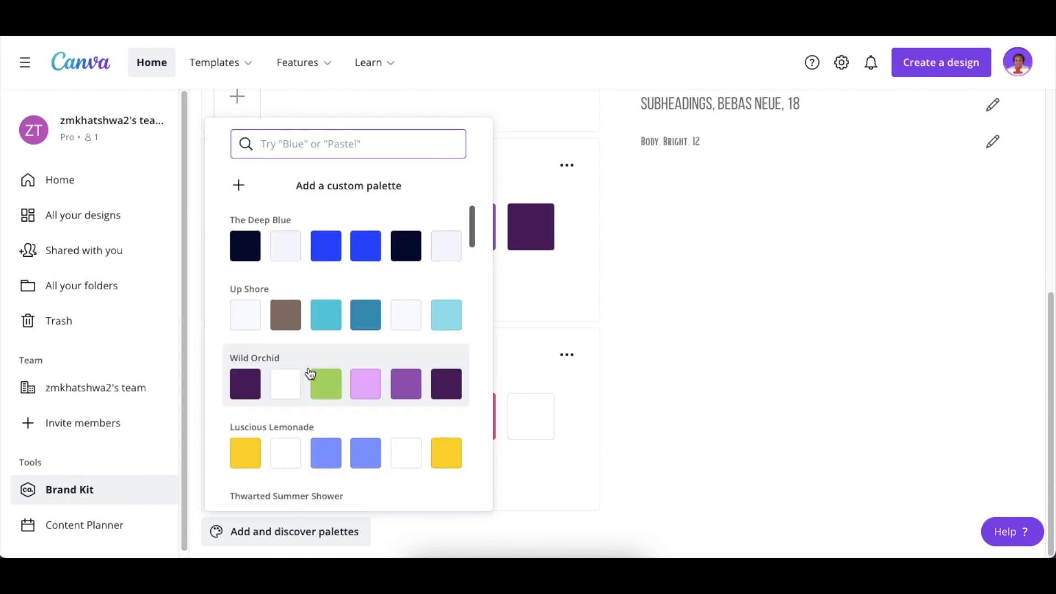
pyautogui.click(339, 187)
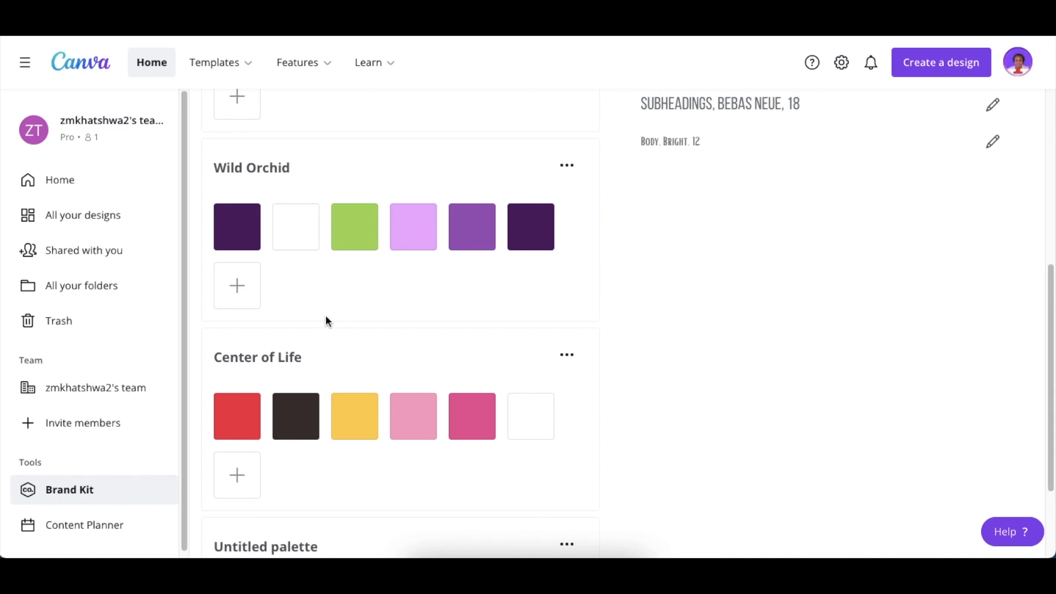
pyautogui.click(323, 546)
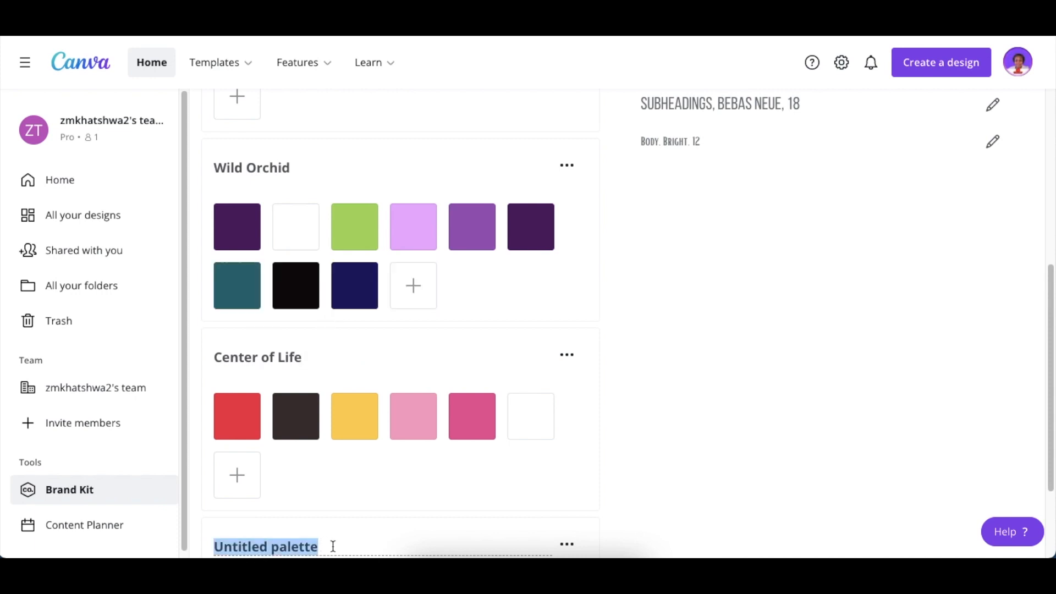
pyautogui.write('Co')
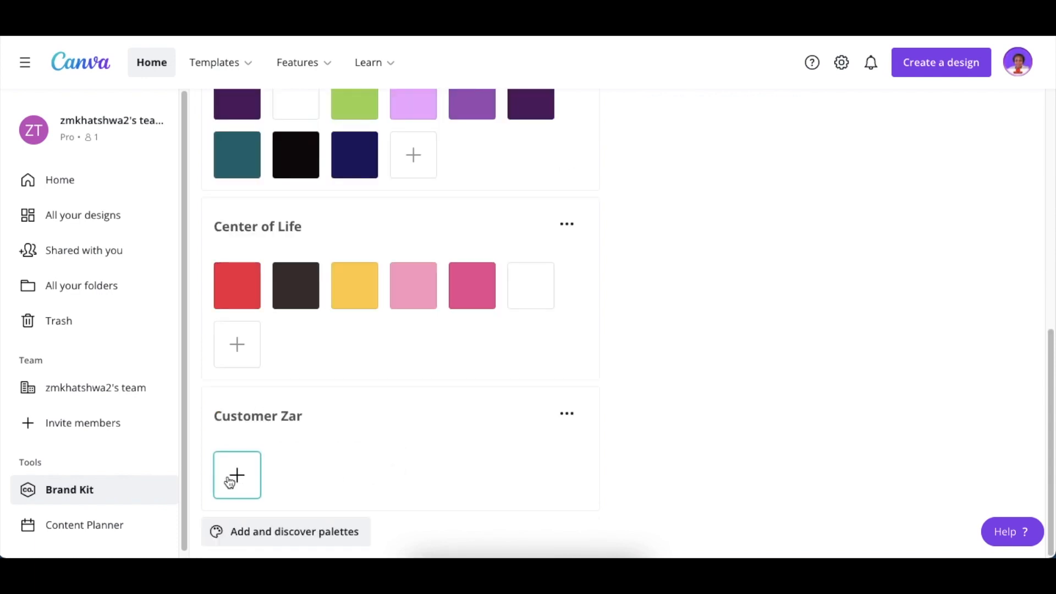
# - Add a green #62993D and a teal #367679 to the Customer Zar palette
pyautogui.click(238, 475)
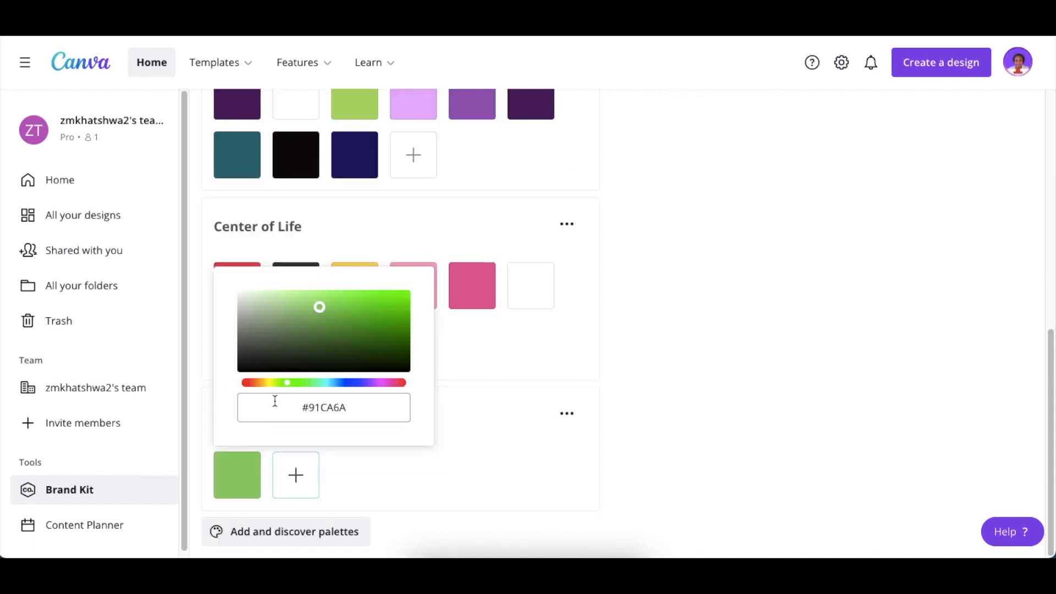
pyautogui.moveTo(322, 312); pyautogui.dragTo(341, 323)
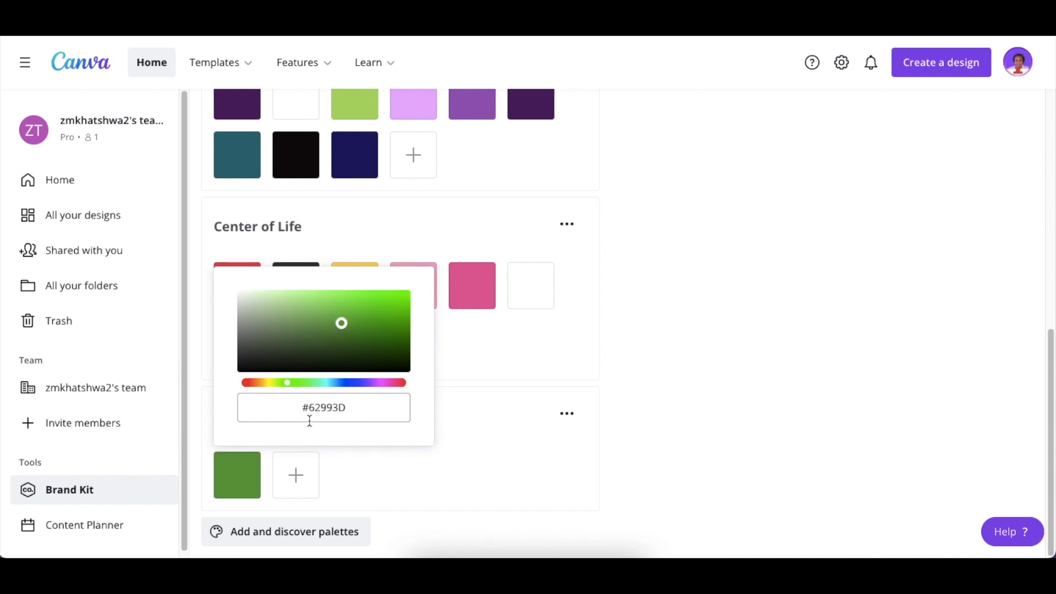
pyautogui.click(297, 471)
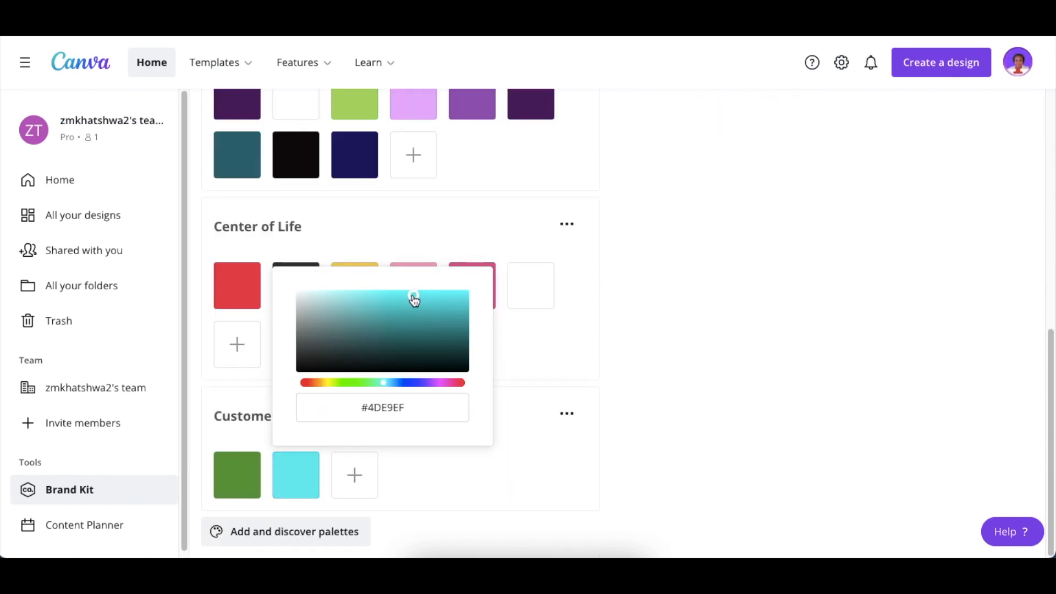
pyautogui.moveTo(415, 299); pyautogui.dragTo(391, 333)
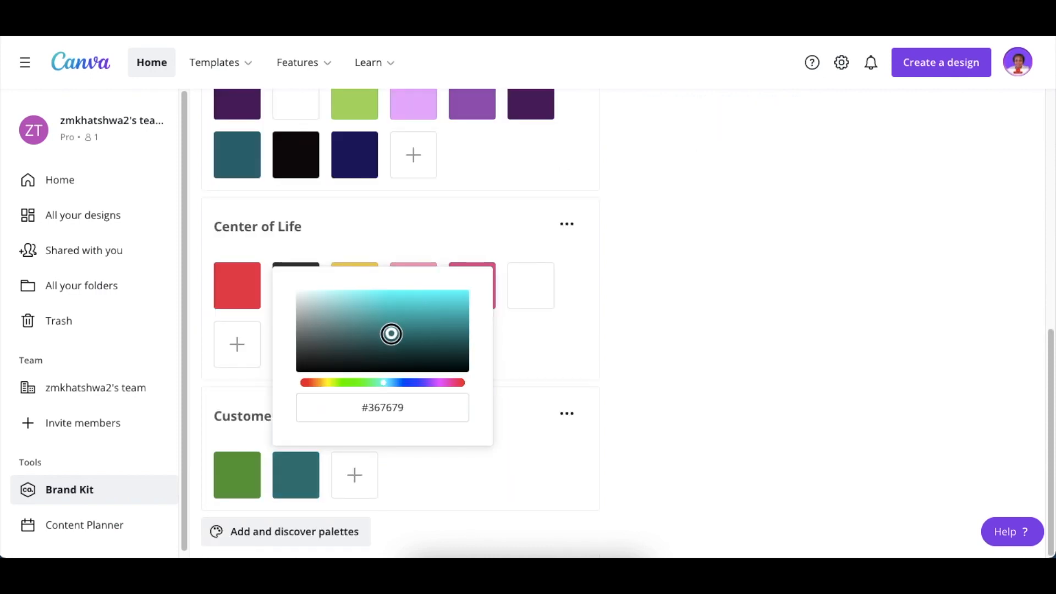
# - Add a magenta #FC48F5 and a very dark green to the Customer Zar palette
pyautogui.click(348, 474)
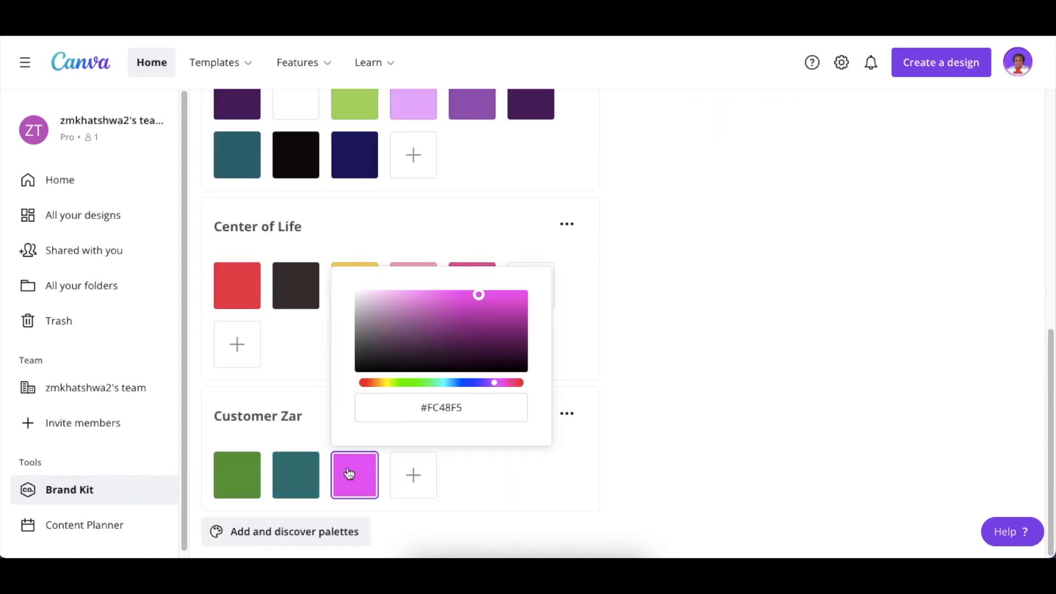
pyautogui.click(412, 474)
pyautogui.moveTo(435, 303); pyautogui.dragTo(488, 353)
# - Add a violet #4E229F and a yellow-green swatch to complete the Customer Zar palette
pyautogui.click(472, 474)
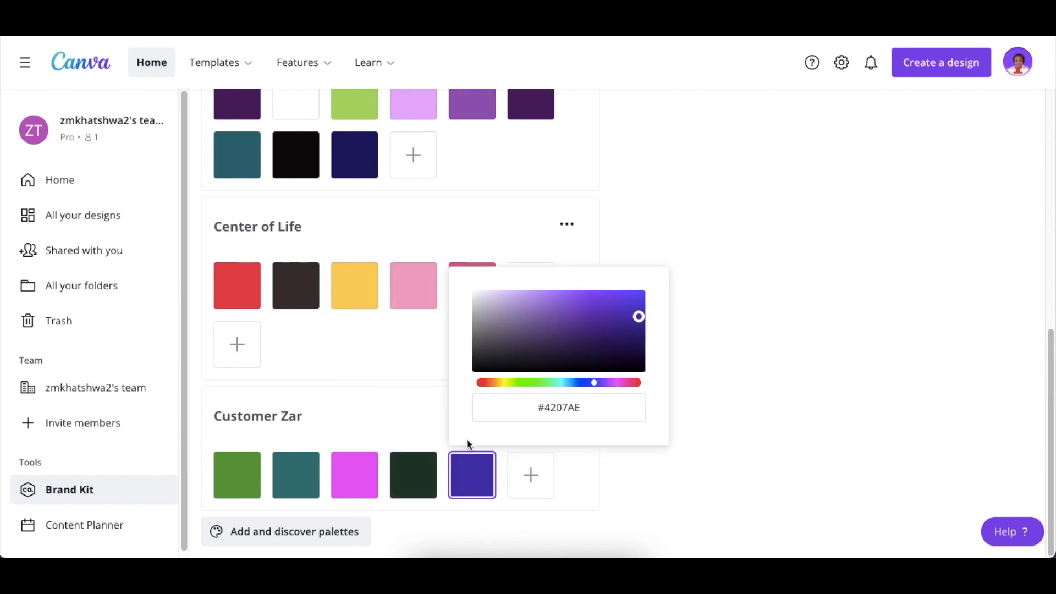
pyautogui.moveTo(638, 317); pyautogui.dragTo(608, 319)
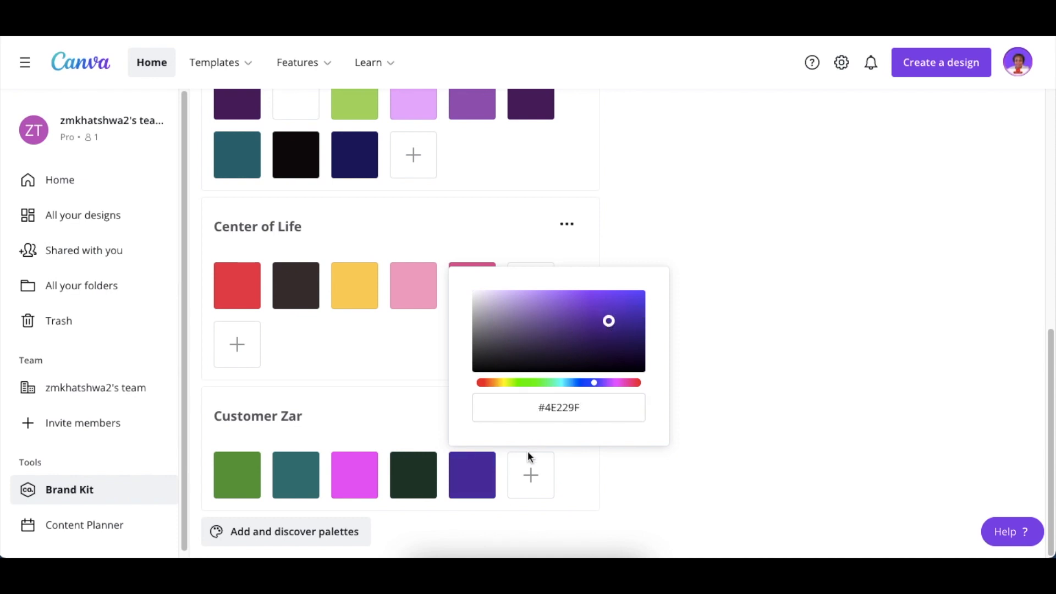
pyautogui.click(530, 474)
pyautogui.click(691, 476)
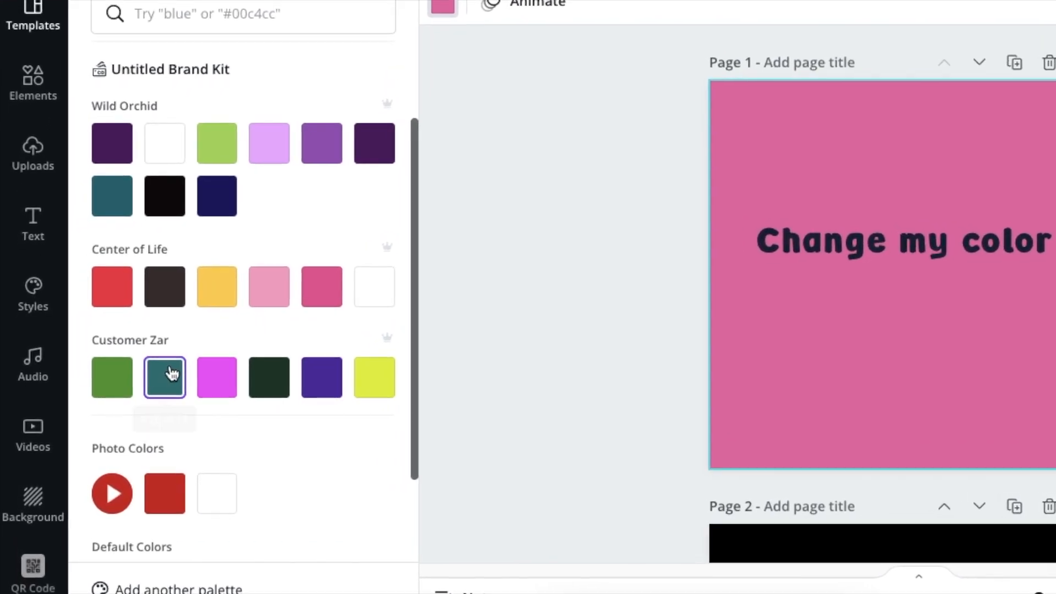
# - Try the Squada One/Klima and Tenor Sans/Biryani Ultra Light style sets on the yoga logo on page 2
pyautogui.scroll(1, 148, 129)
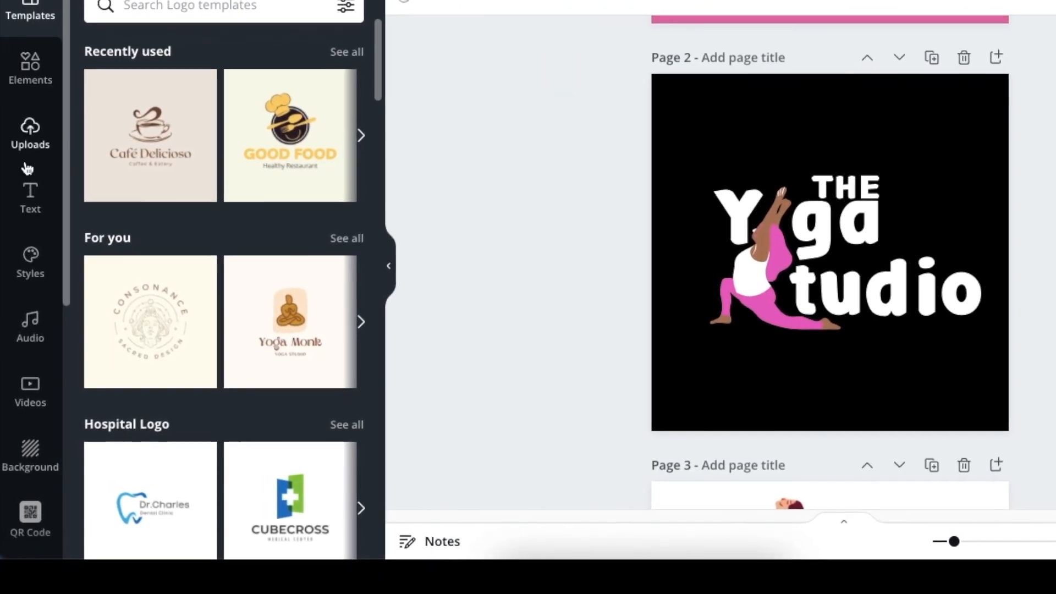
pyautogui.click(25, 262)
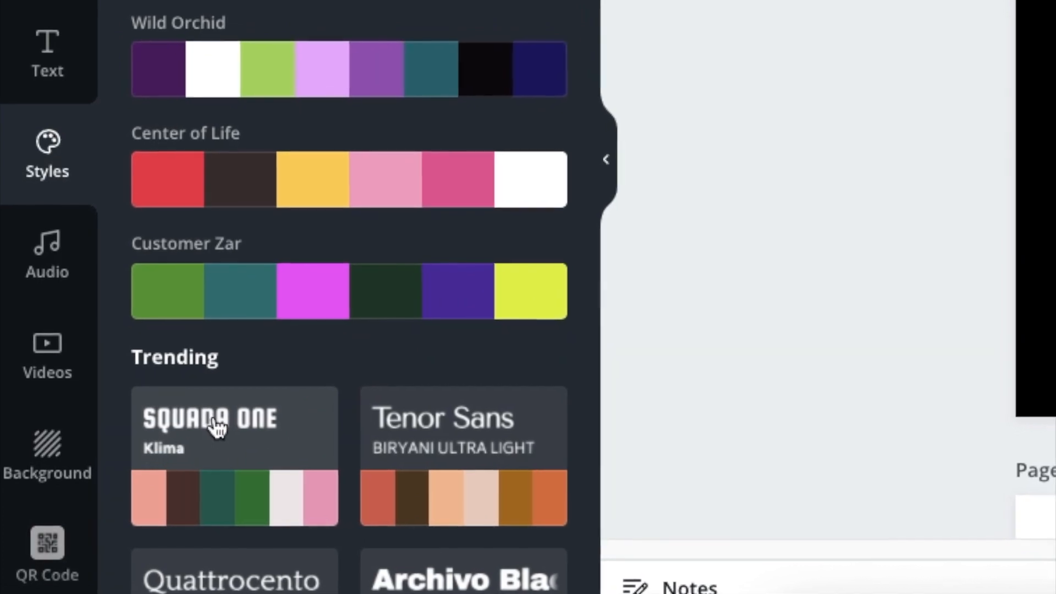
pyautogui.click(237, 497)
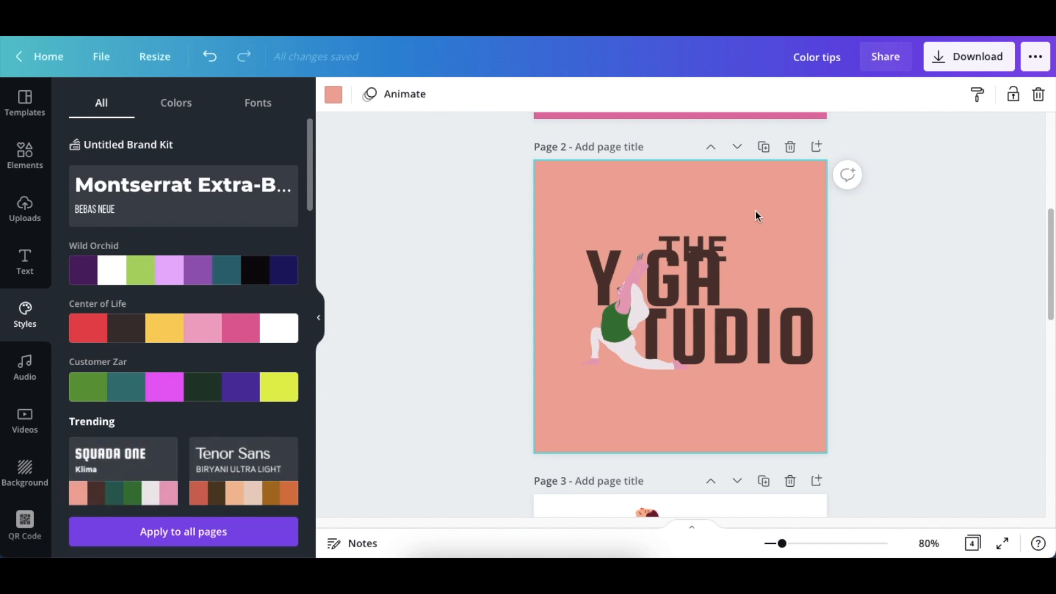
pyautogui.click(240, 491)
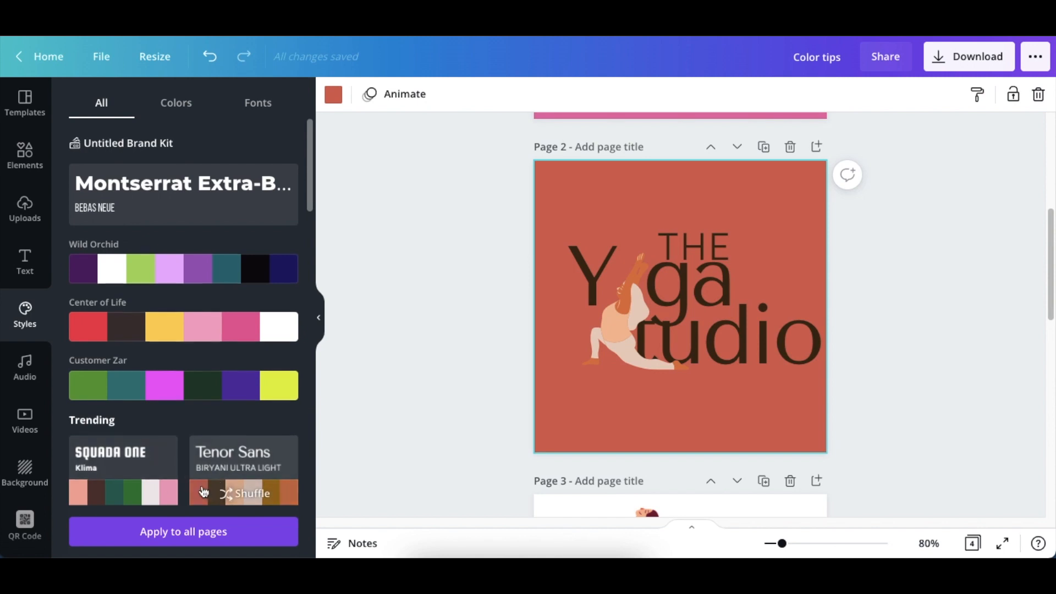
# - Try the Archivo Black/Open Sans, Ovo/Now and Abys/Josefin Sans Bold style sets on page 2
pyautogui.scroll(-10, 145, 385)
pyautogui.click(144, 312)
pyautogui.click(139, 306)
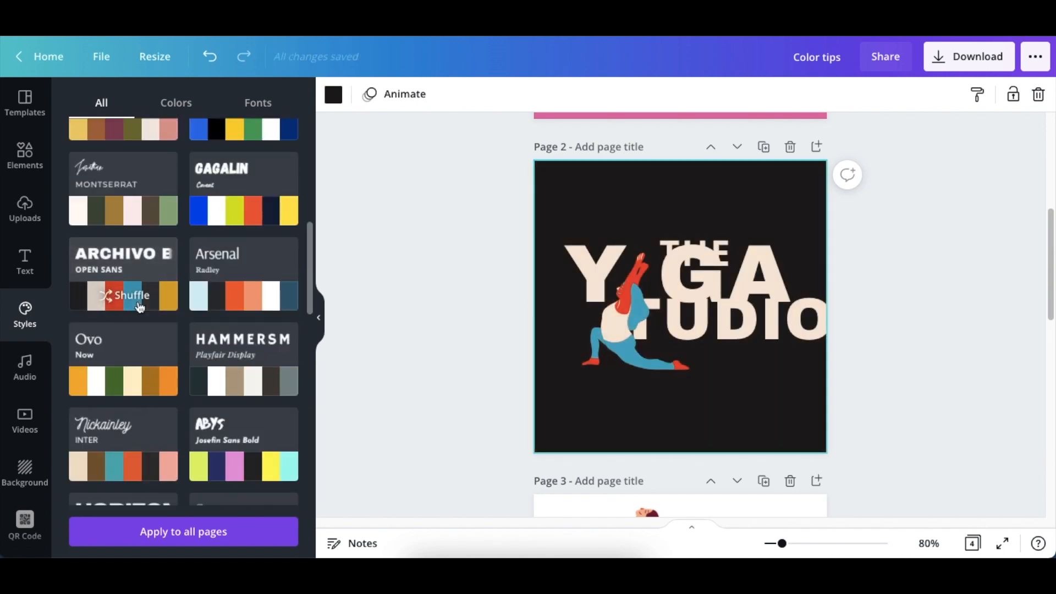
pyautogui.click(137, 392)
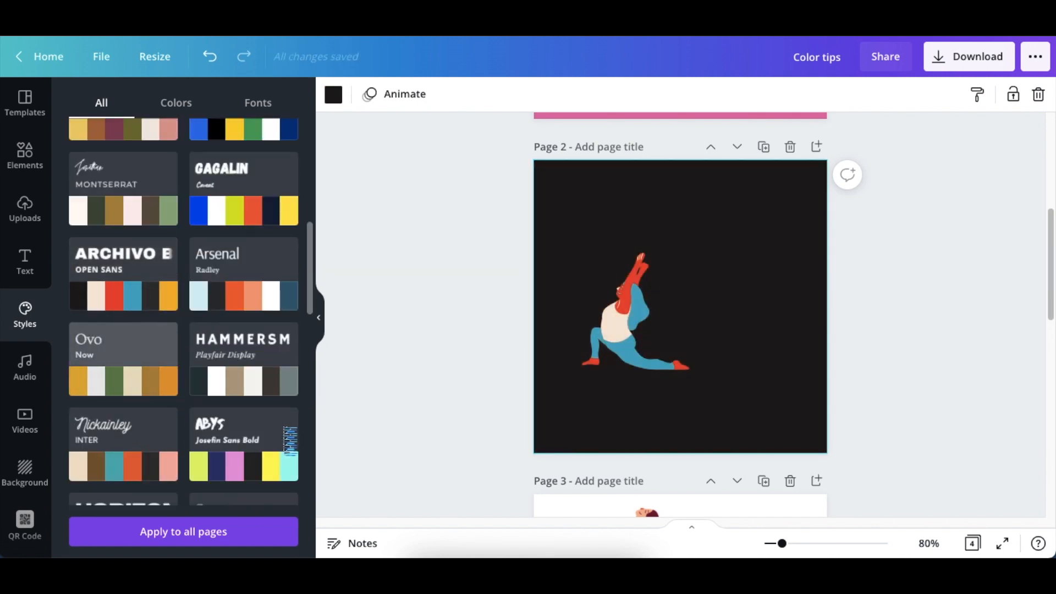
pyautogui.click(235, 468)
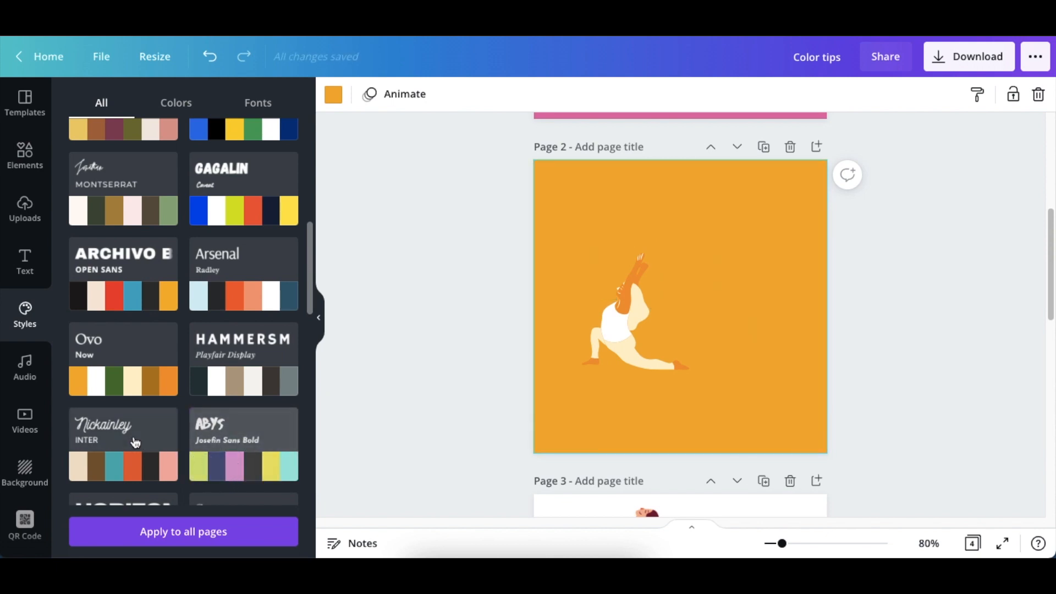
# - Restyle page 2 with the Glacial Indifference set, then replace it with the blue HK Grotesk Bold set
pyautogui.scroll(-5, 130, 444)
pyautogui.click(112, 306)
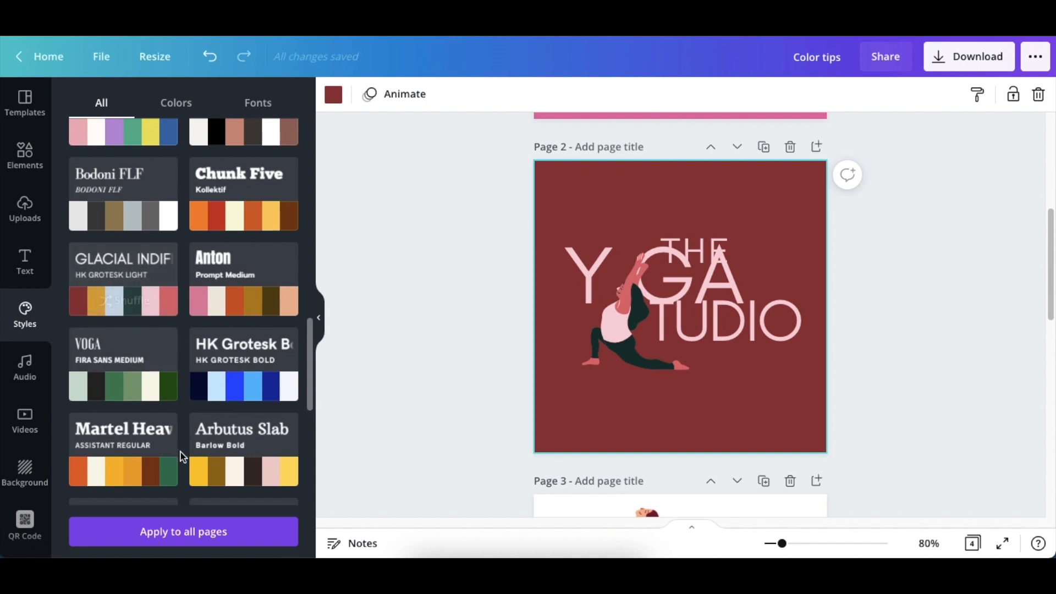
pyautogui.click(228, 392)
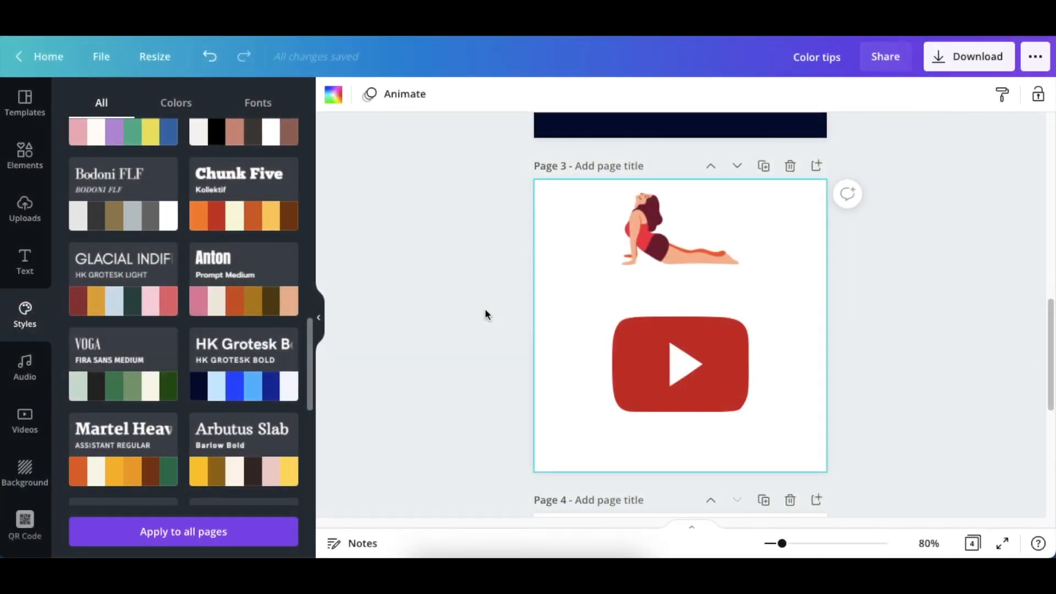
# - Select the yoga woman graphic and the YouTube icon on page 3 in turn to compare their color options
pyautogui.click(681, 249)
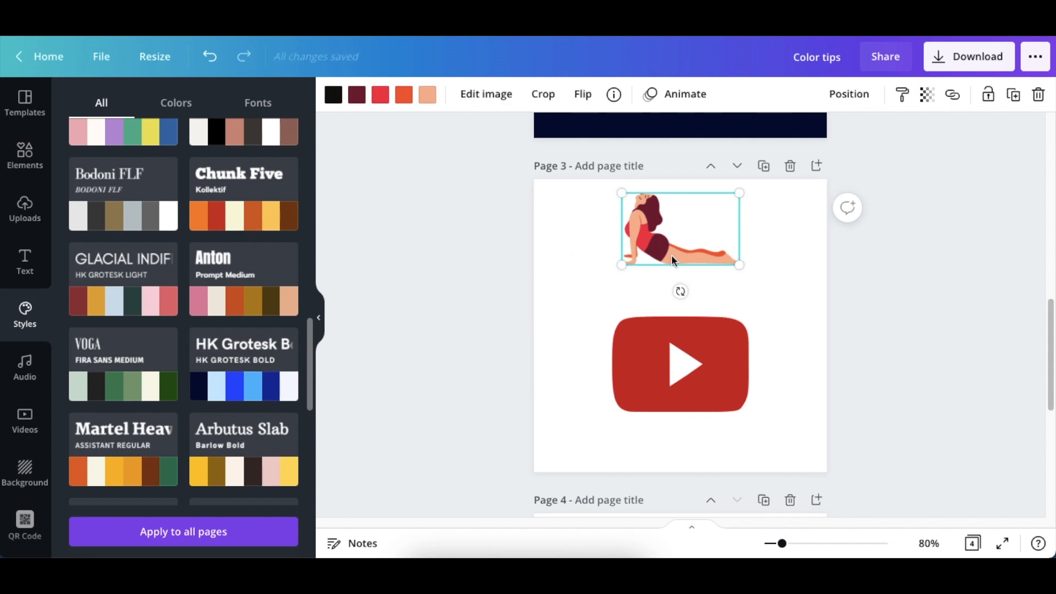
pyautogui.click(623, 380)
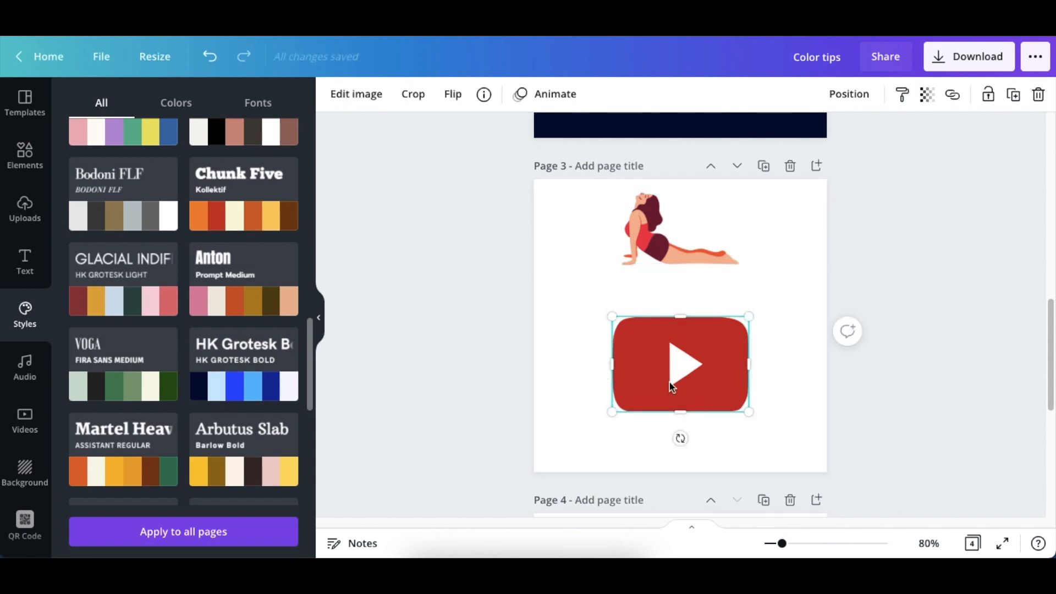
pyautogui.click(470, 344)
pyautogui.click(657, 236)
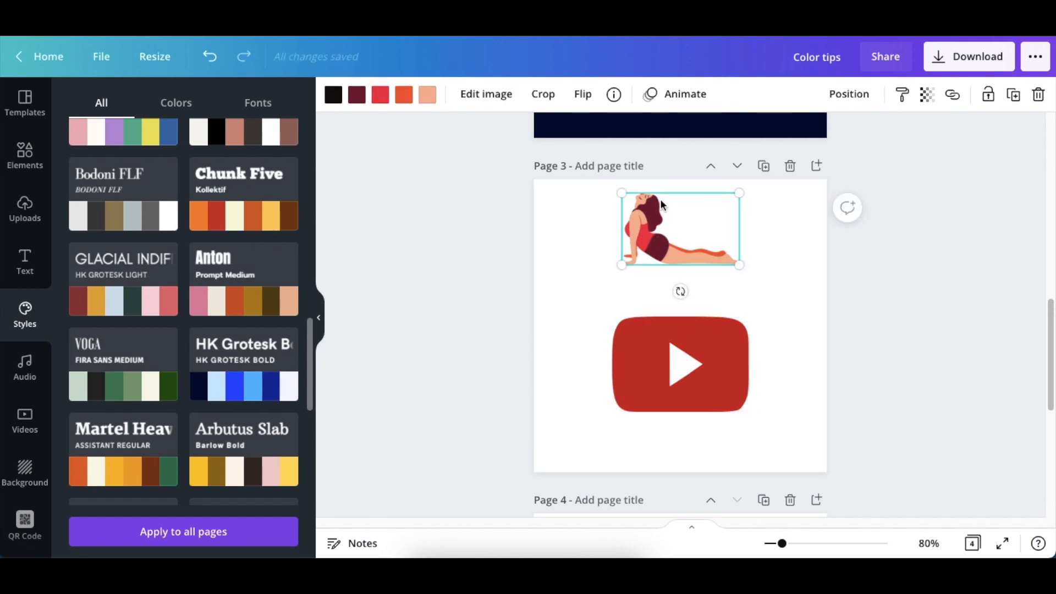
# - Search the Elements library for yoga
pyautogui.click(25, 161)
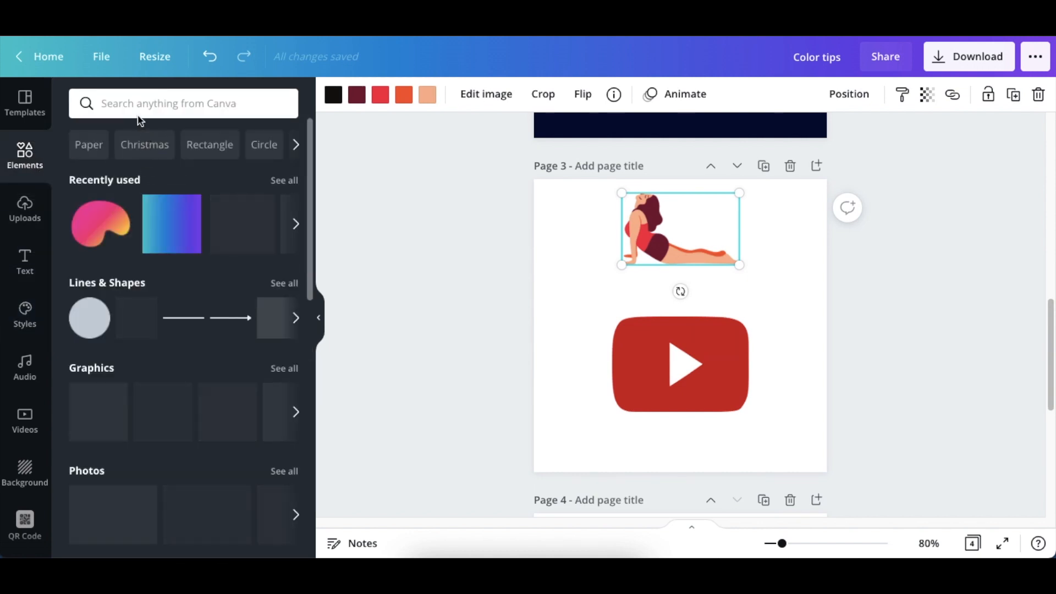
pyautogui.click(130, 105)
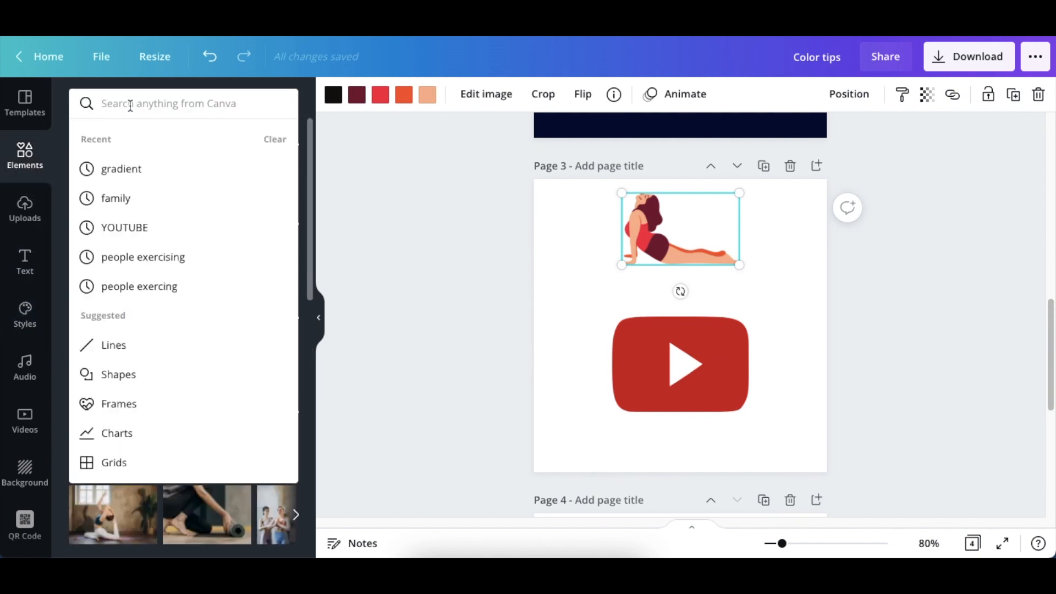
pyautogui.write('yoga')
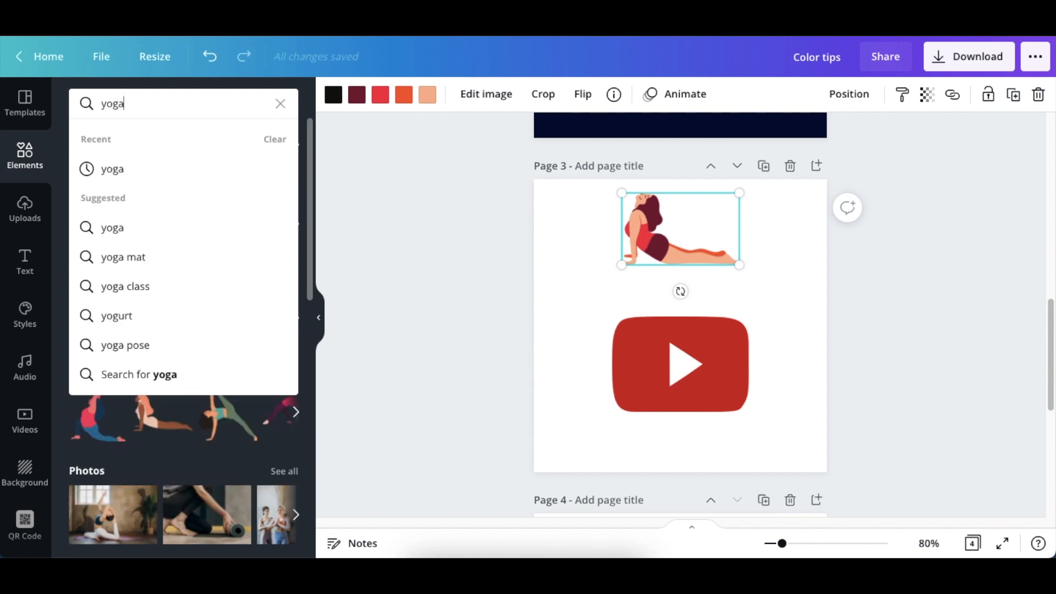
pyautogui.press('Return')
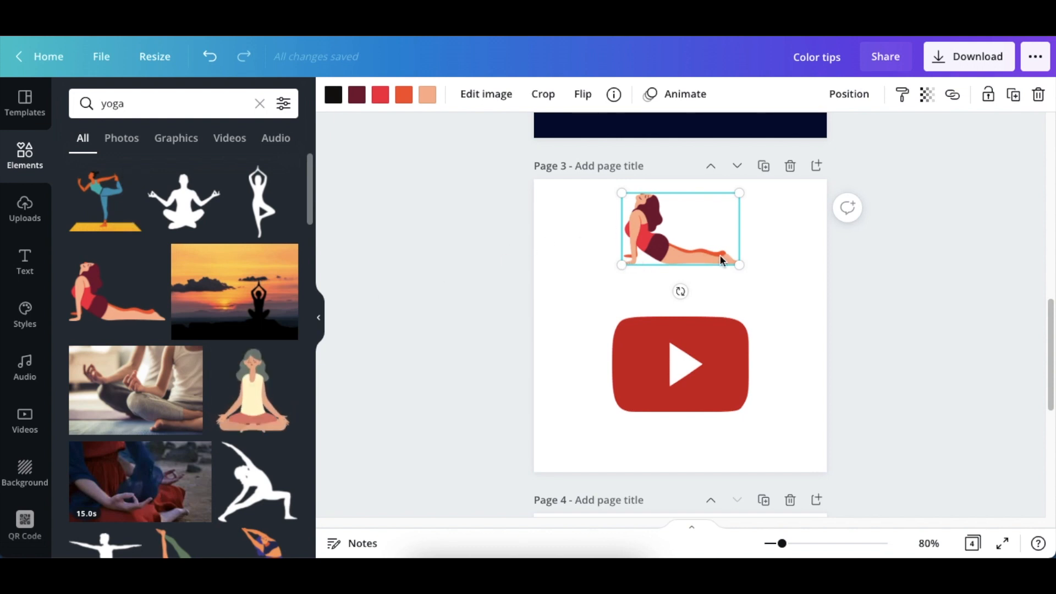
# - Recolor the yoga woman on page 3, changing her peach skin to very dark navy and the orange parts to dark blue
pyautogui.click(791, 280)
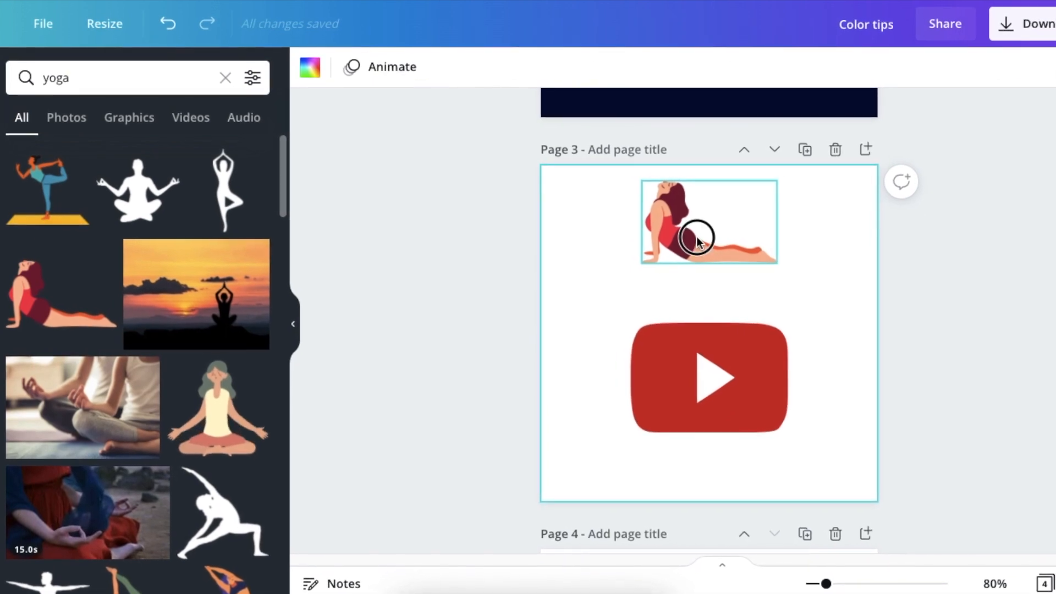
pyautogui.click(697, 239)
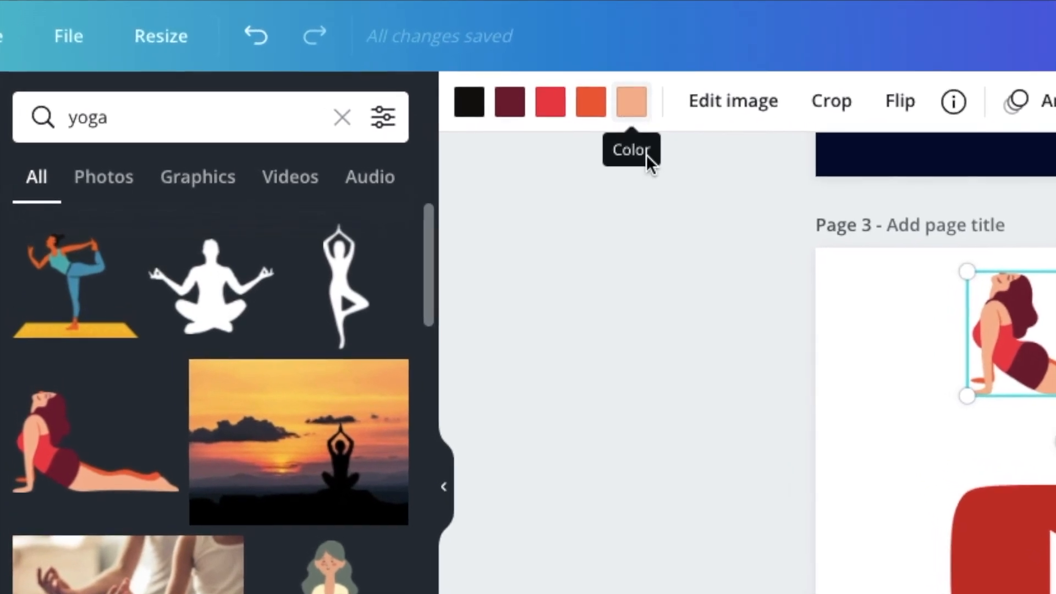
pyautogui.click(640, 109)
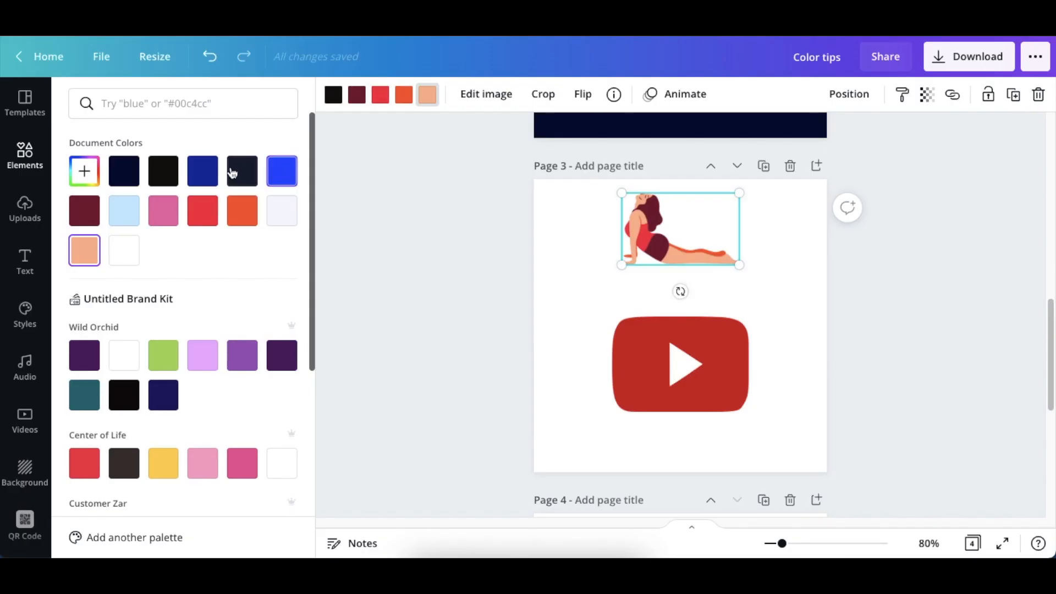
pyautogui.click(232, 172)
pyautogui.click(404, 100)
pyautogui.click(201, 171)
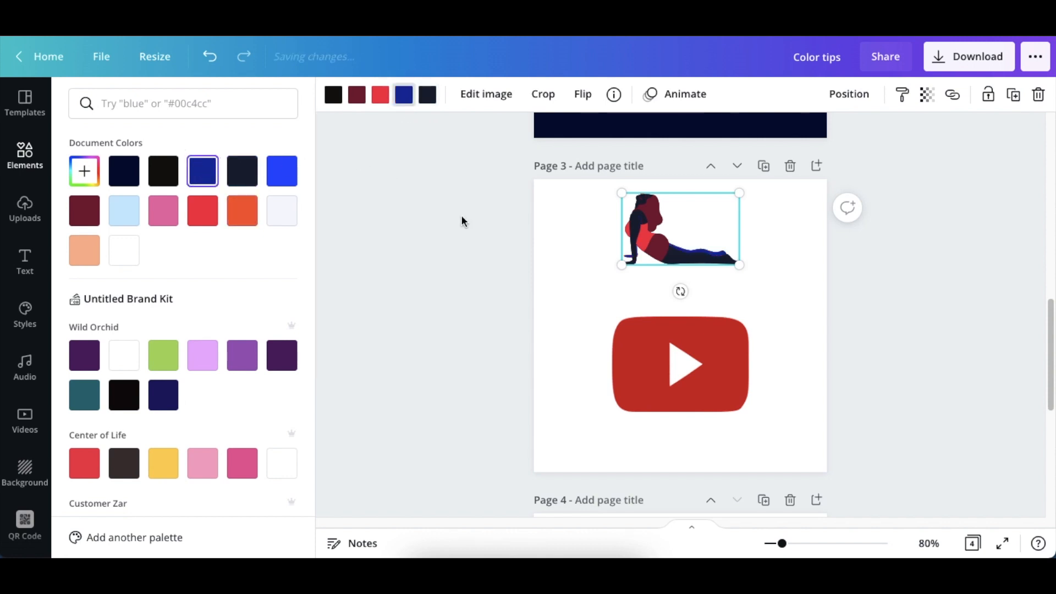
# - Change the maroon hair and shorts of the yoga woman to light blue from the document colors
pyautogui.click(356, 94)
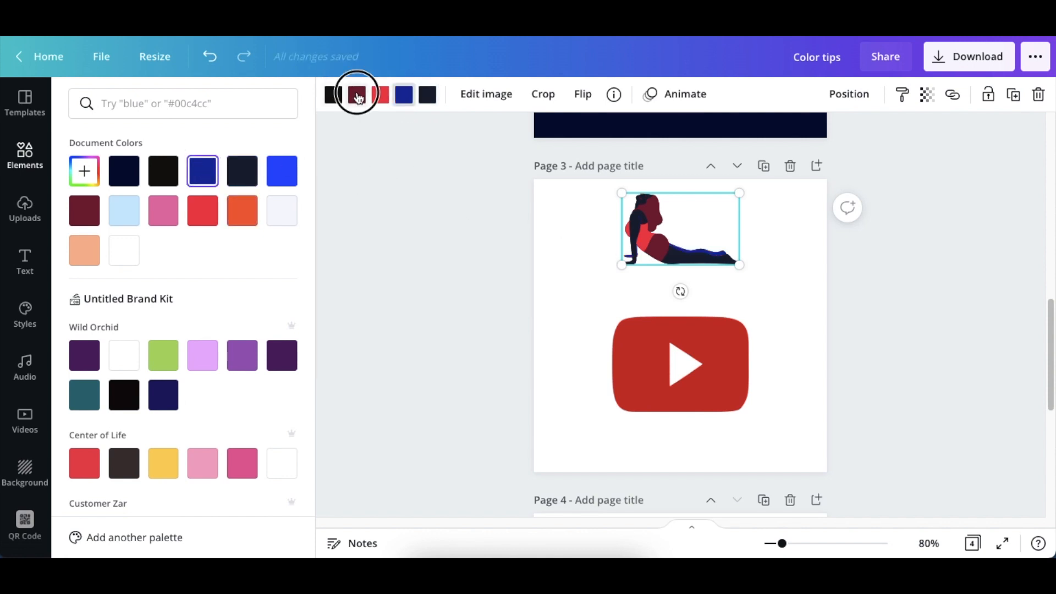
pyautogui.click(124, 210)
pyautogui.press('Escape')
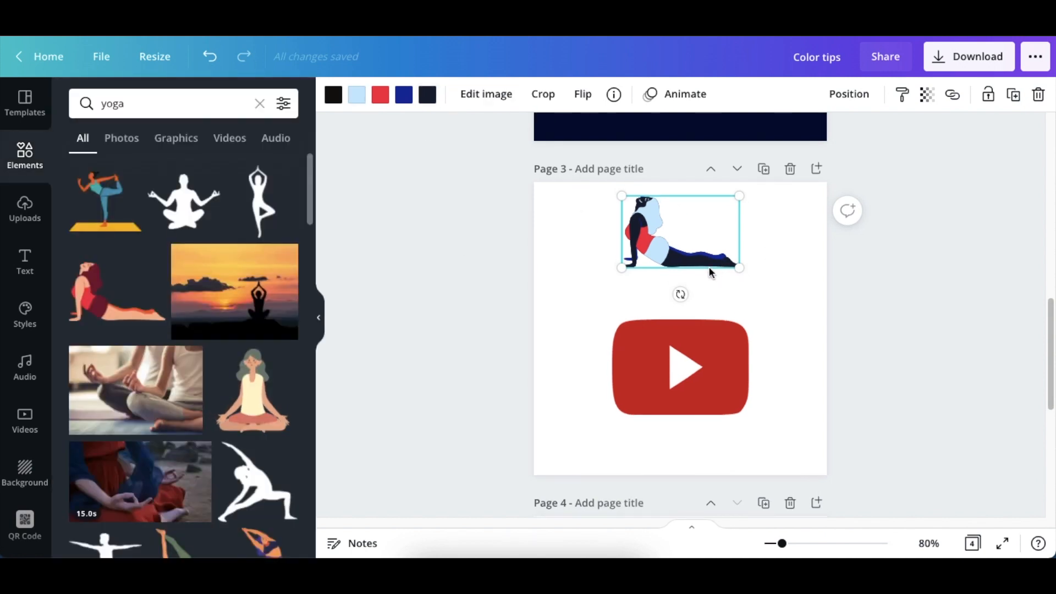
# - Open image editing for the YouTube icon on page 3 and add the Duotone effect to the available effects
pyautogui.click(749, 348)
pyautogui.click(709, 366)
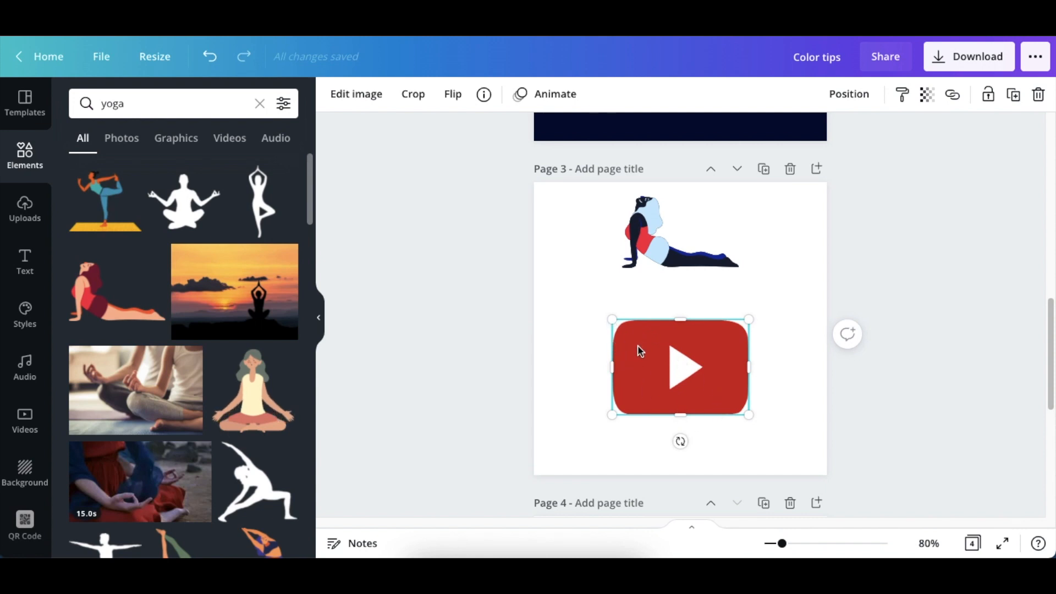
pyautogui.click(355, 95)
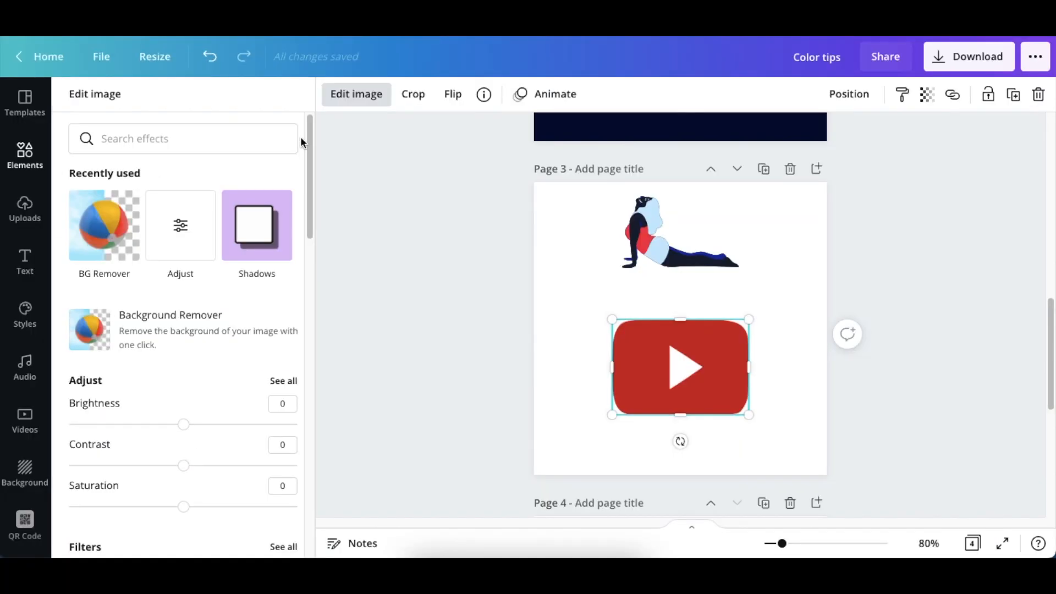
pyautogui.moveTo(309, 148); pyautogui.dragTo(337, 254)
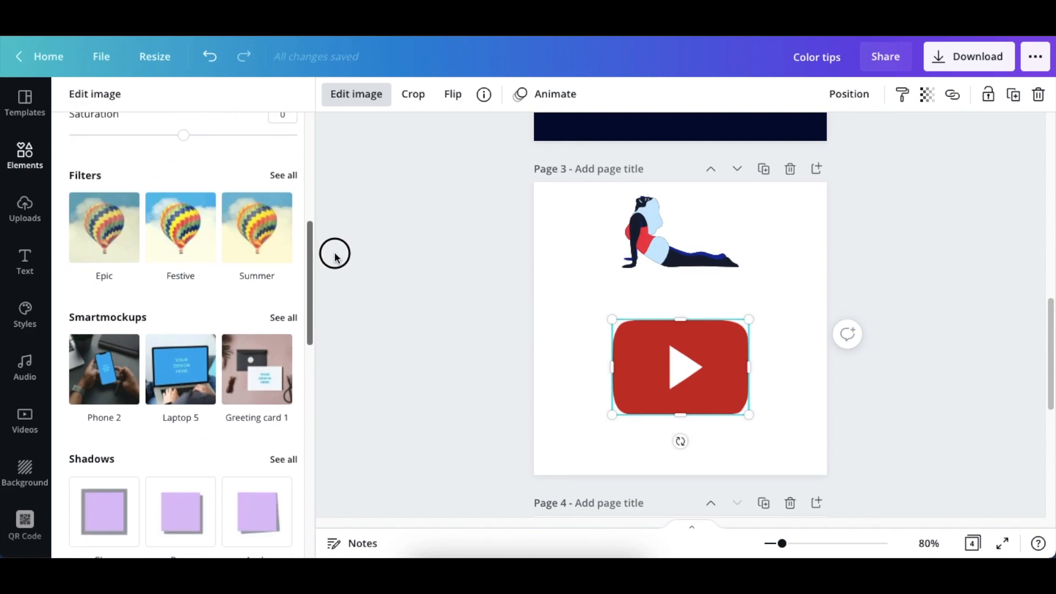
pyautogui.moveTo(335, 252); pyautogui.dragTo(336, 267)
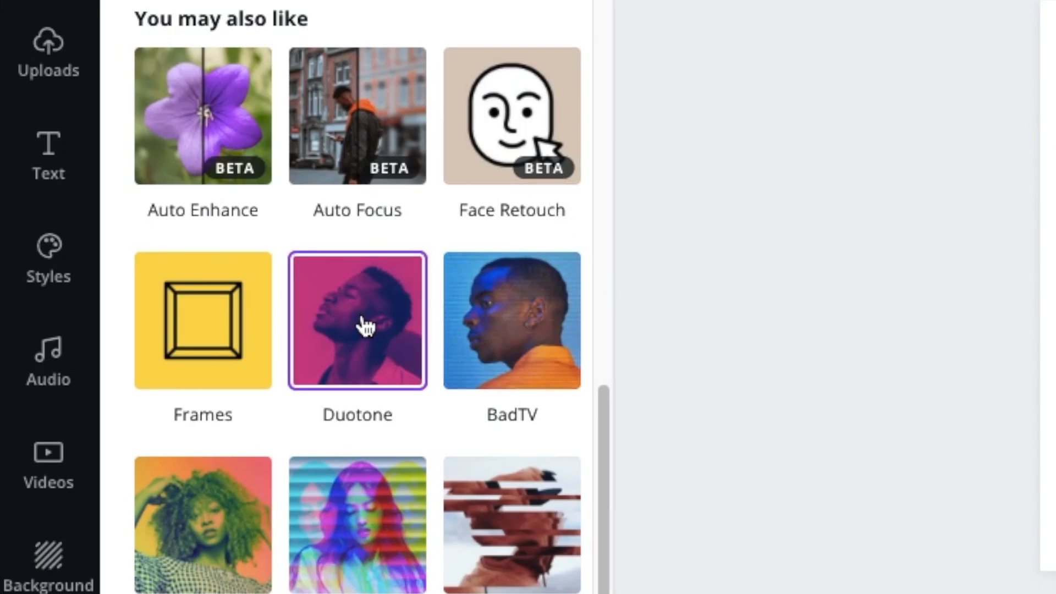
pyautogui.click(350, 301)
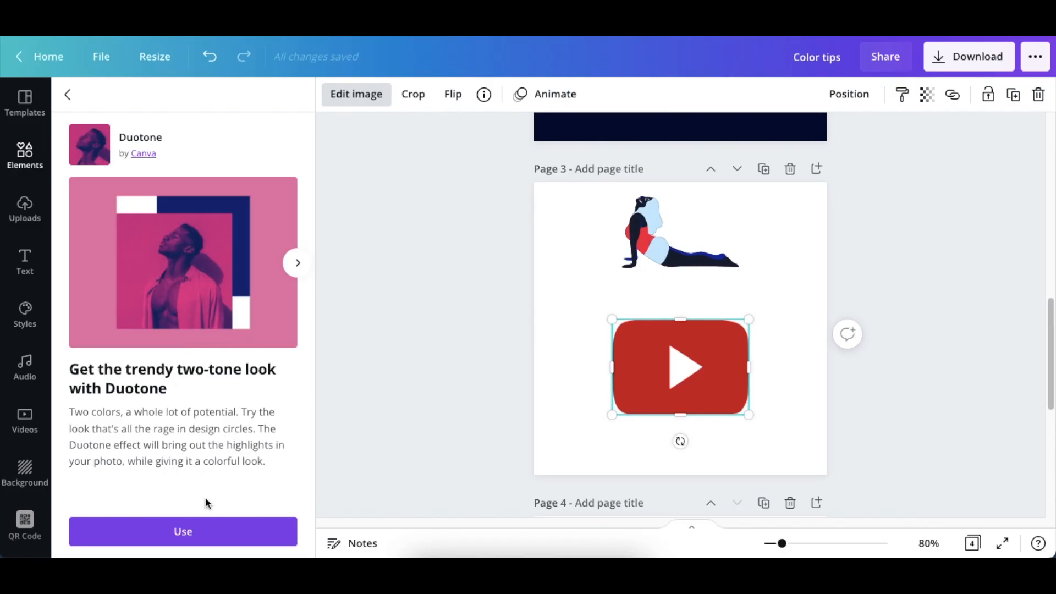
pyautogui.click(203, 531)
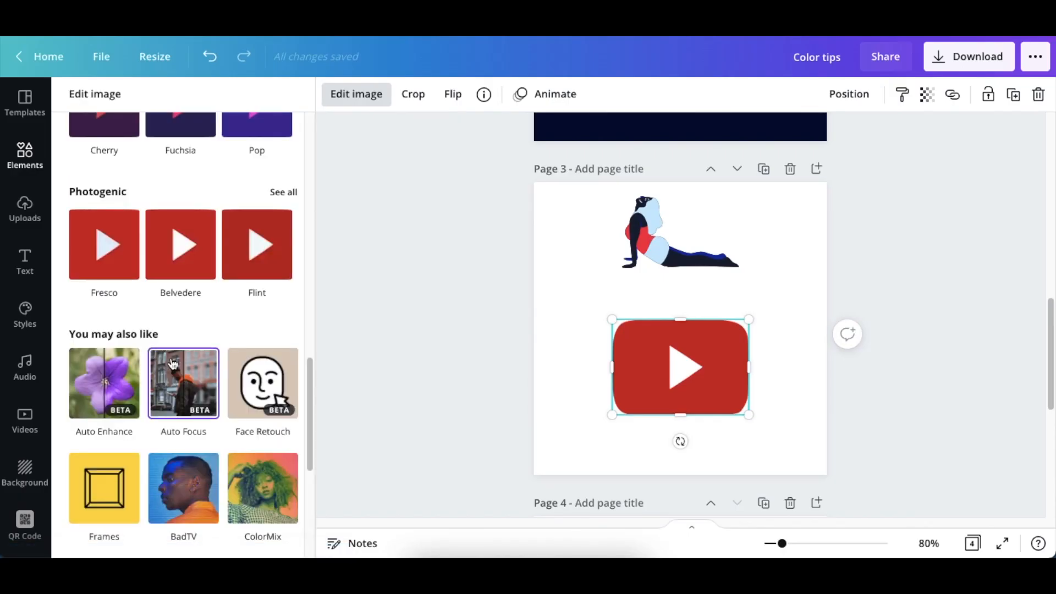
# - Try the Pop and Fuchsia duotone presets on the YouTube icon
pyautogui.scroll(5, 172, 330)
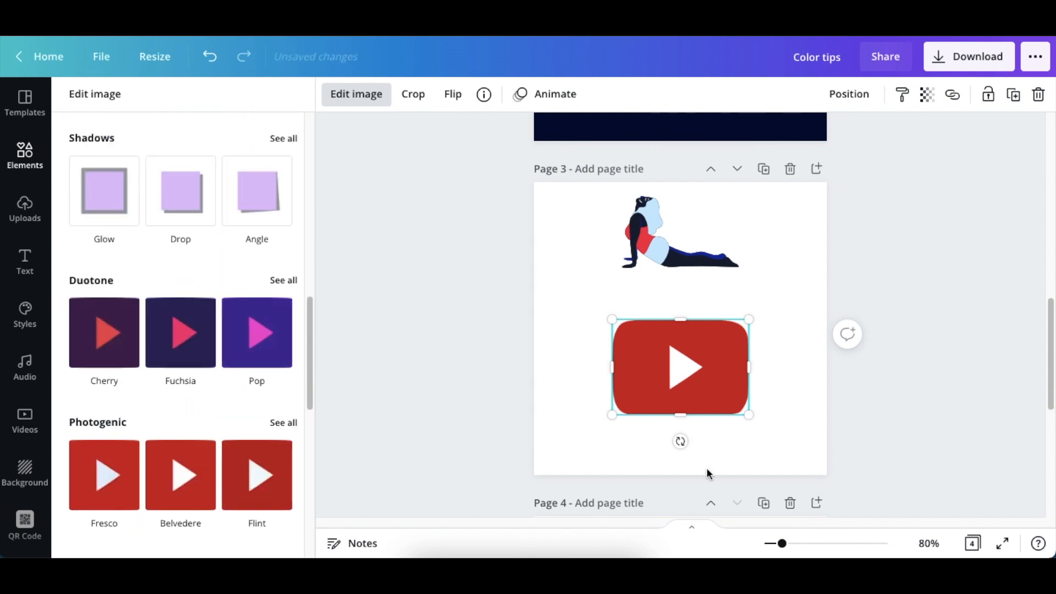
pyautogui.click(261, 334)
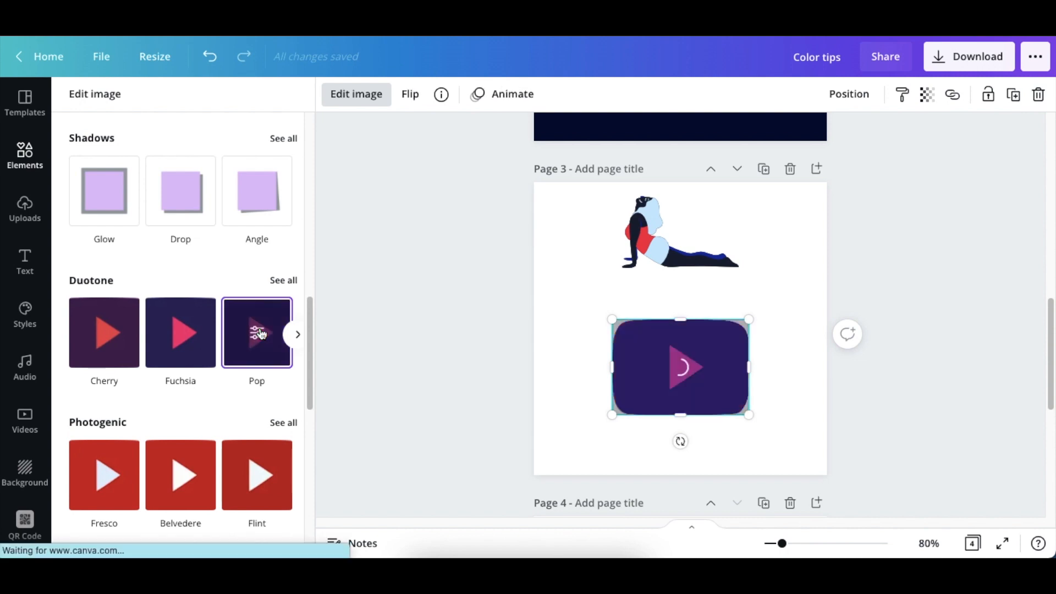
pyautogui.click(172, 336)
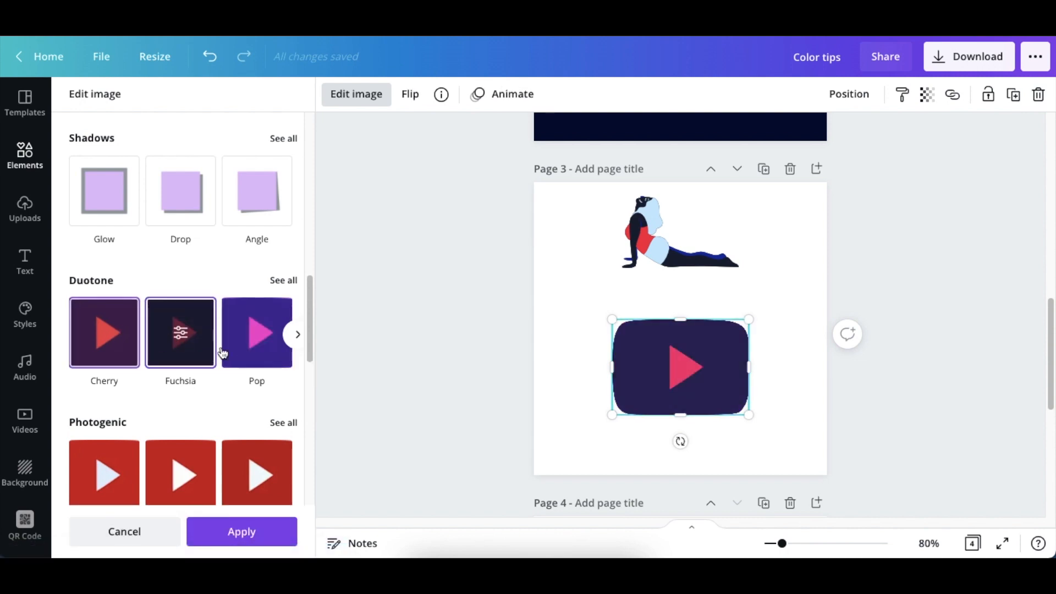
# - Choose the Amber duotone preset for the YouTube icon and set its highlights color to light blue
pyautogui.click(277, 280)
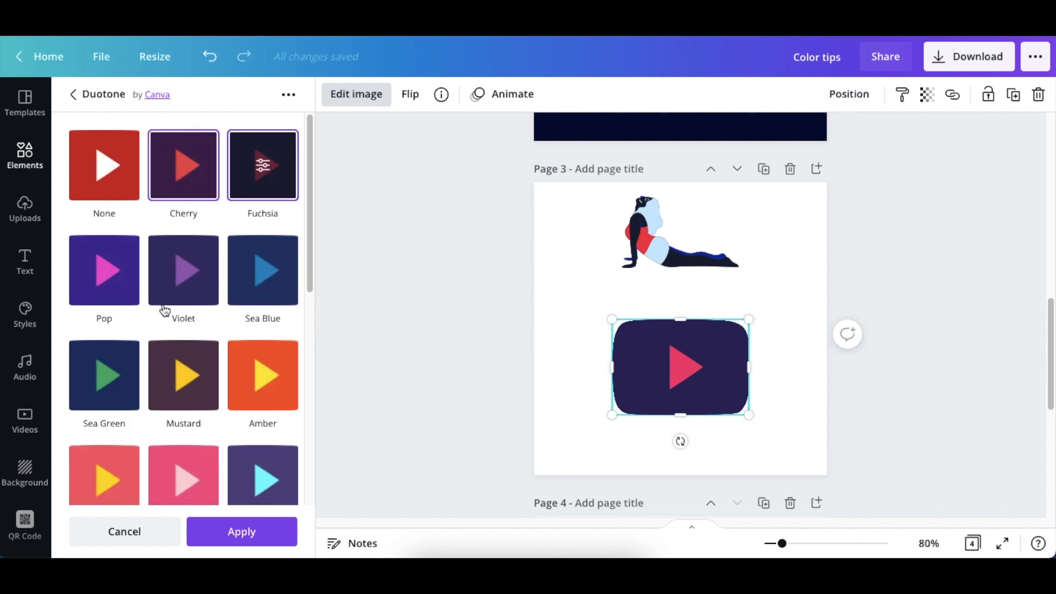
pyautogui.click(269, 384)
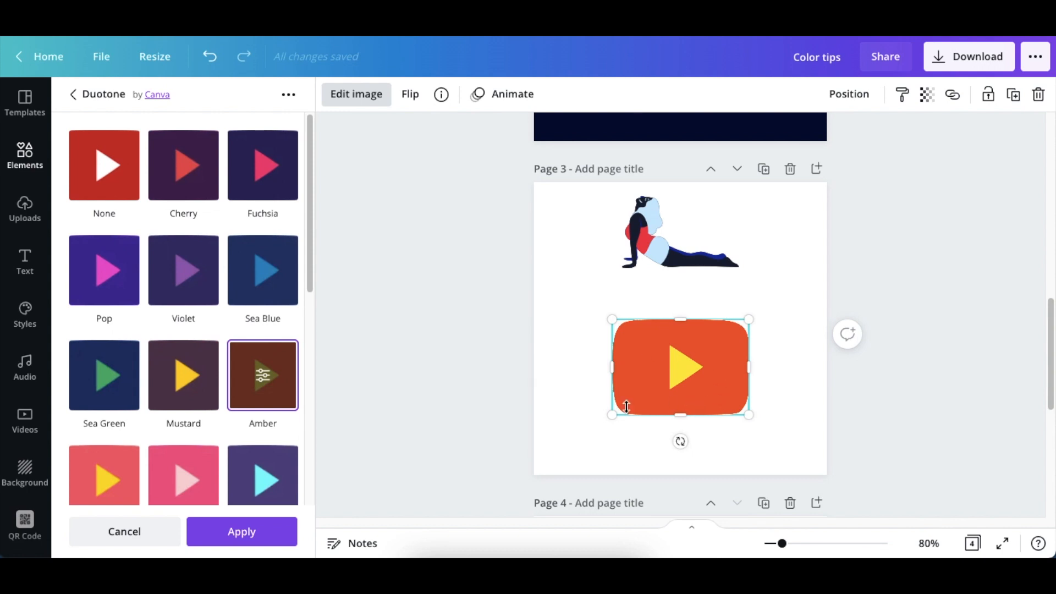
pyautogui.click(264, 381)
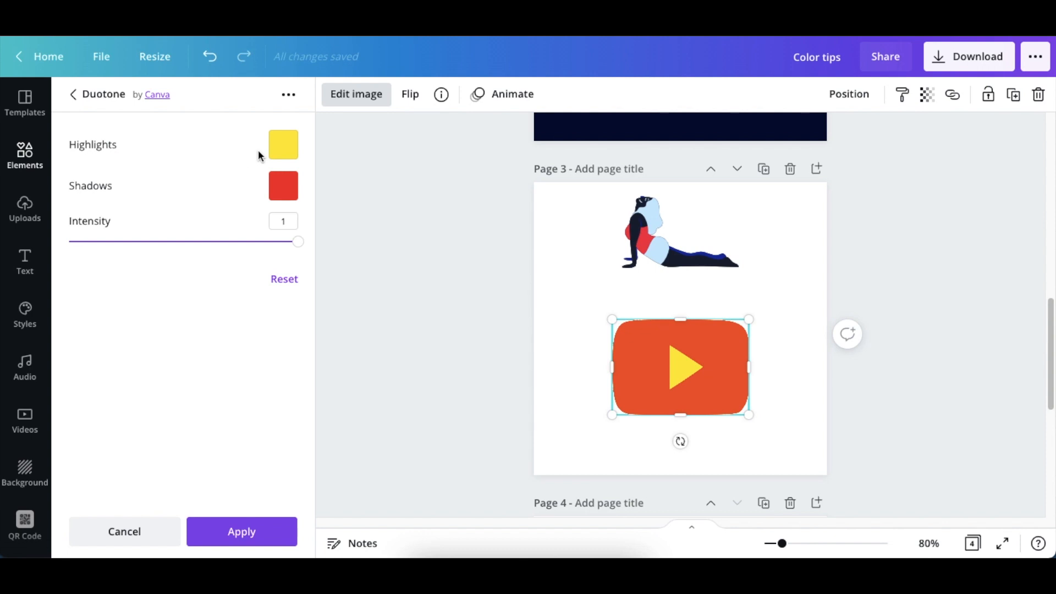
pyautogui.click(278, 147)
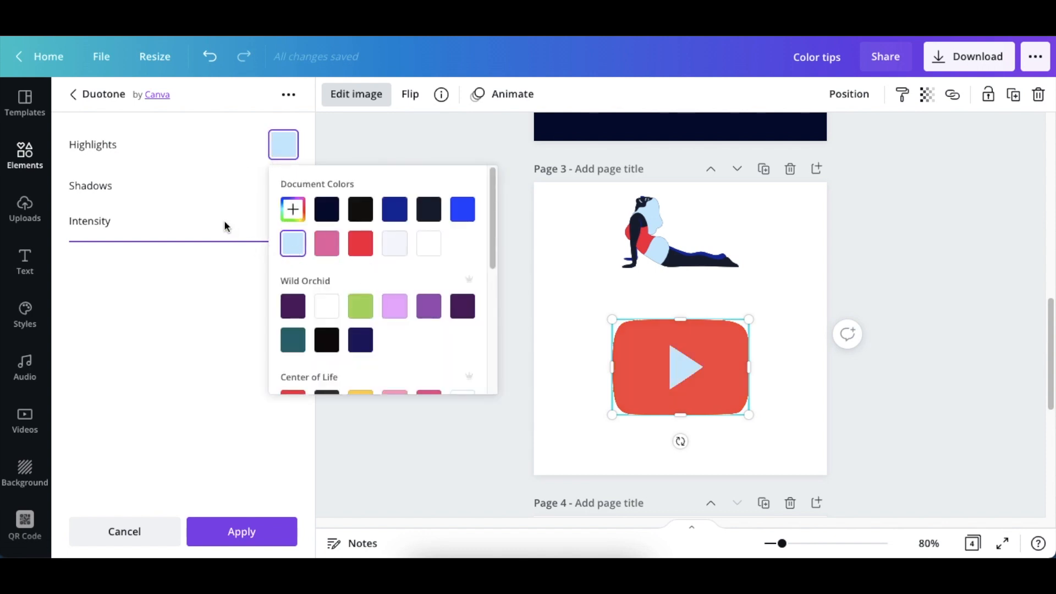
# - Set the YouTube icon's Duotone shadows color to bright blue from the document colors
pyautogui.click(223, 209)
pyautogui.click(283, 185)
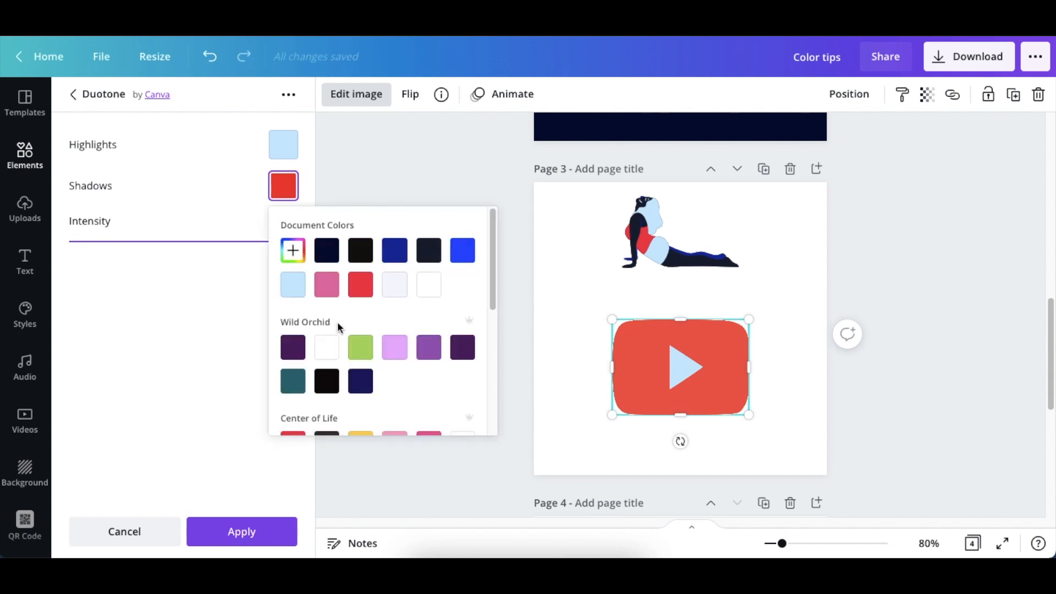
pyautogui.click(462, 253)
pyautogui.click(354, 158)
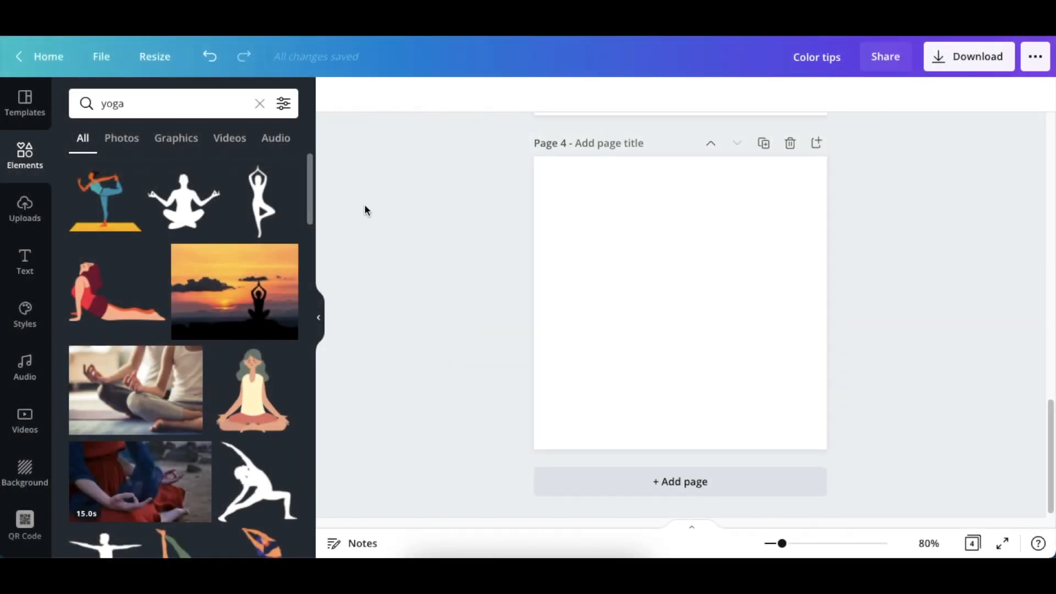
# - Clear the yoga search and search the elements library for "gradient" to fill the blank page 4
pyautogui.click(260, 104)
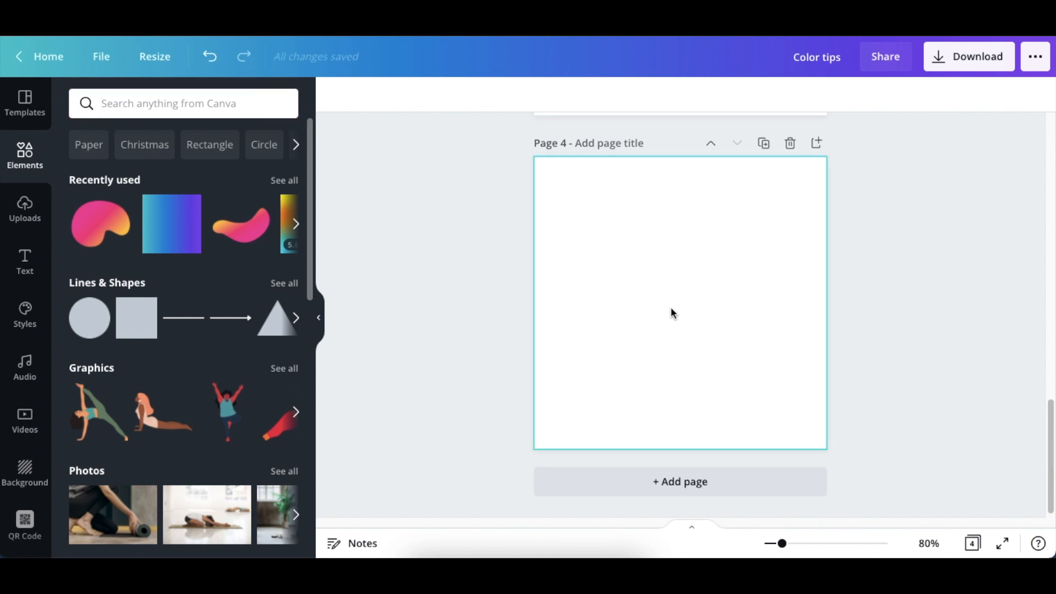
pyautogui.click(648, 277)
pyautogui.click(337, 203)
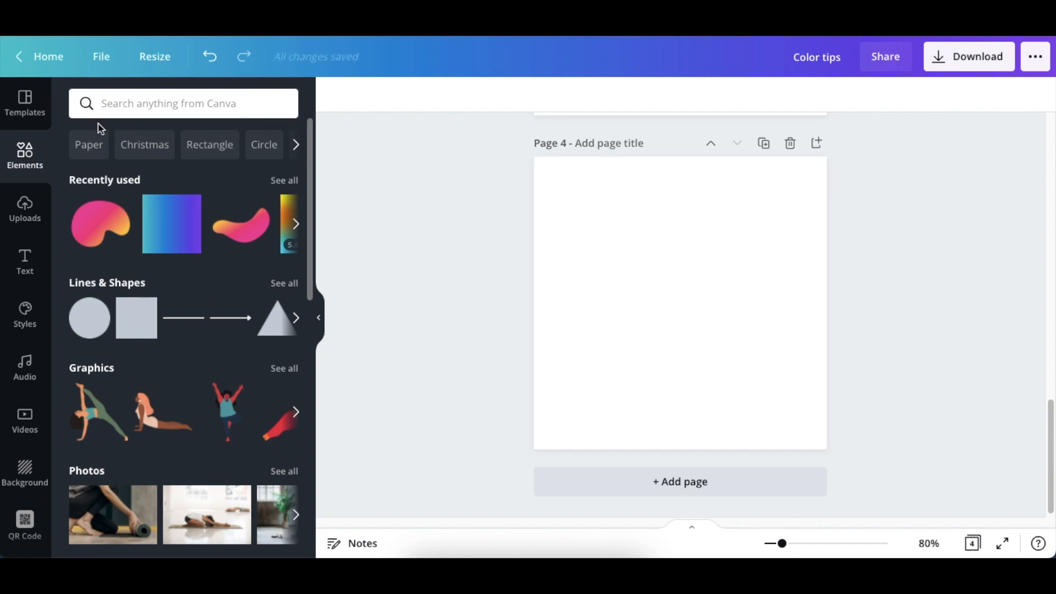
pyautogui.click(105, 105)
pyautogui.write('gran')
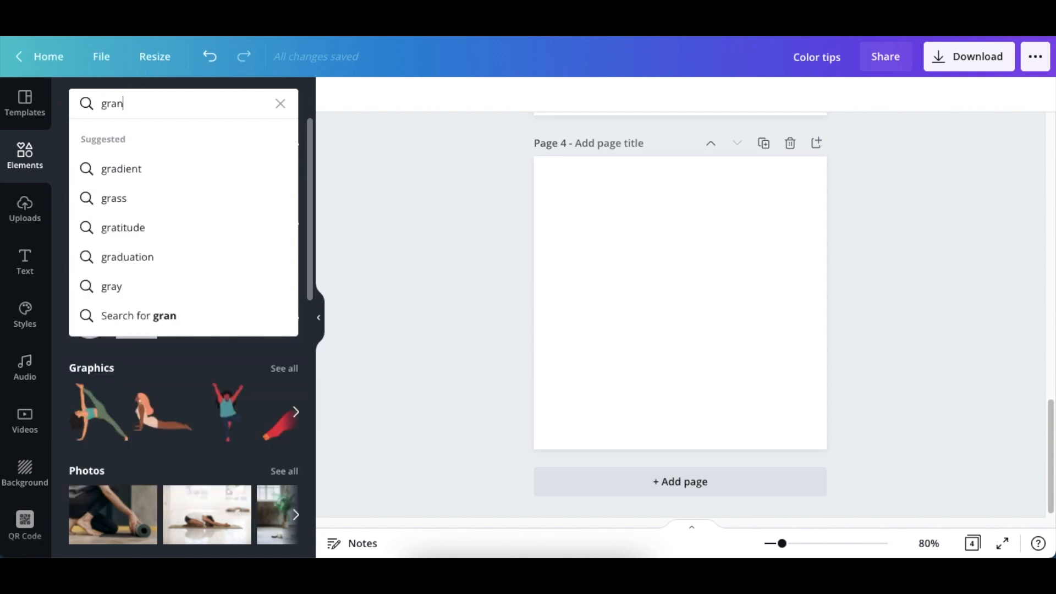
pyautogui.click(134, 167)
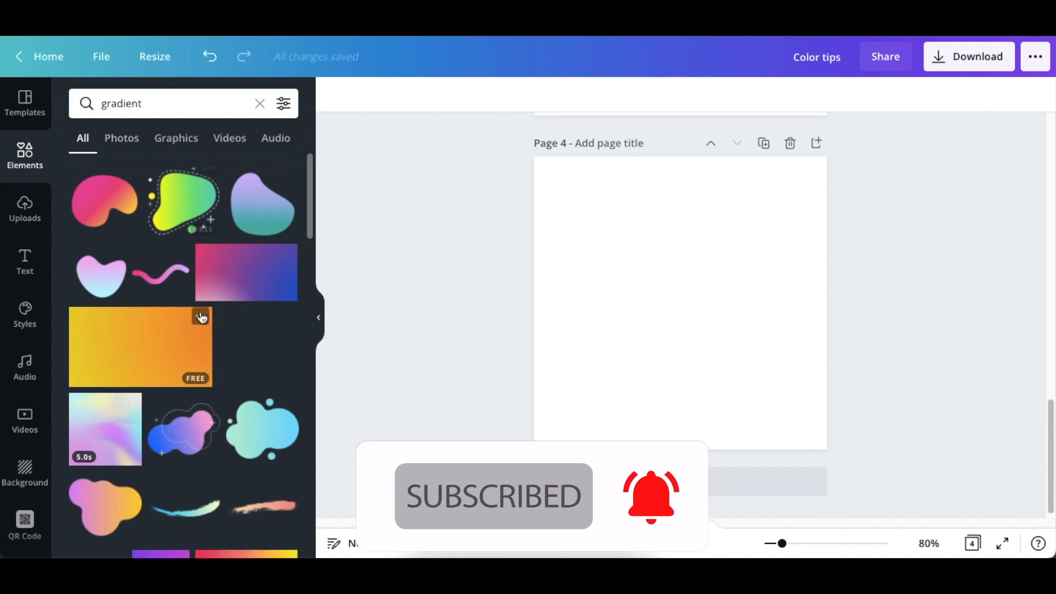
pyautogui.scroll(-15, 148, 324)
pyautogui.scroll(10, 153, 330)
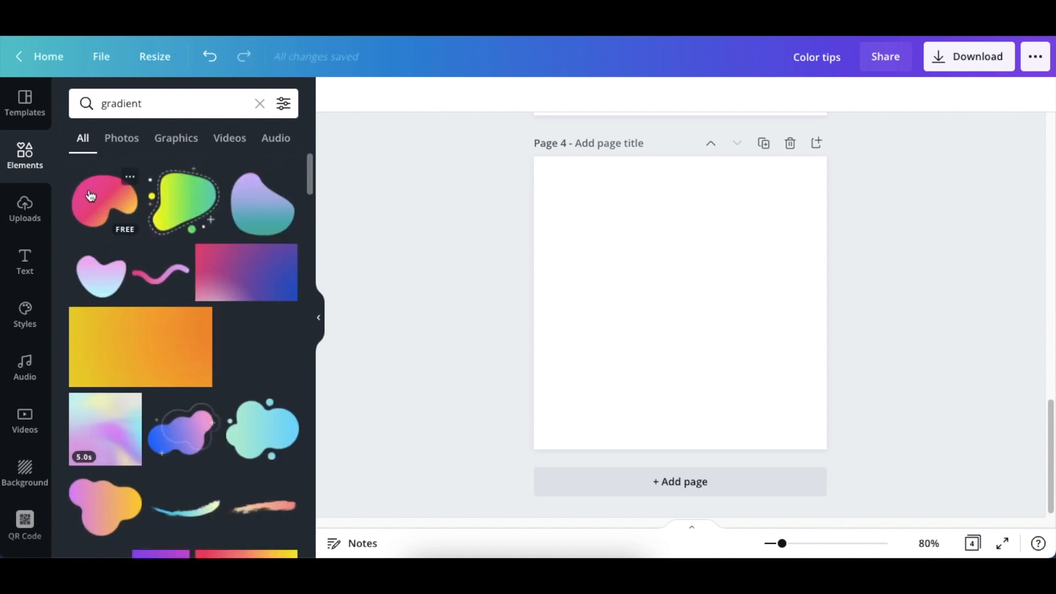
# - Add the pink-orange gradient blob to page 4, enlarge and rotate it, and place it across the page's upper-left corner
pyautogui.click(91, 196)
pyautogui.moveTo(681, 373); pyautogui.dragTo(747, 248)
pyautogui.moveTo(719, 313); pyautogui.dragTo(596, 179)
pyautogui.moveTo(563, 250); pyautogui.dragTo(657, 483)
pyautogui.moveTo(582, 380); pyautogui.dragTo(688, 257)
pyautogui.moveTo(788, 314); pyautogui.dragTo(847, 208)
pyautogui.moveTo(782, 230); pyautogui.dragTo(638, 217)
pyautogui.click(601, 377)
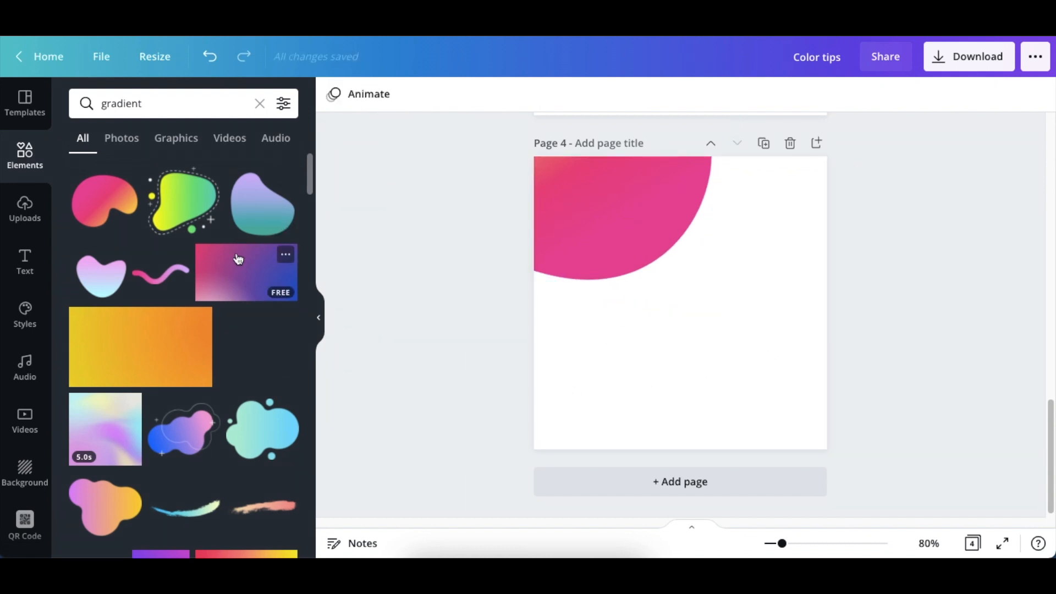
# - Browse the gradient search results for other gradient shapes, backgrounds, frames and brush strokes
pyautogui.scroll(-5, 230, 278)
pyautogui.scroll(-4, 230, 287)
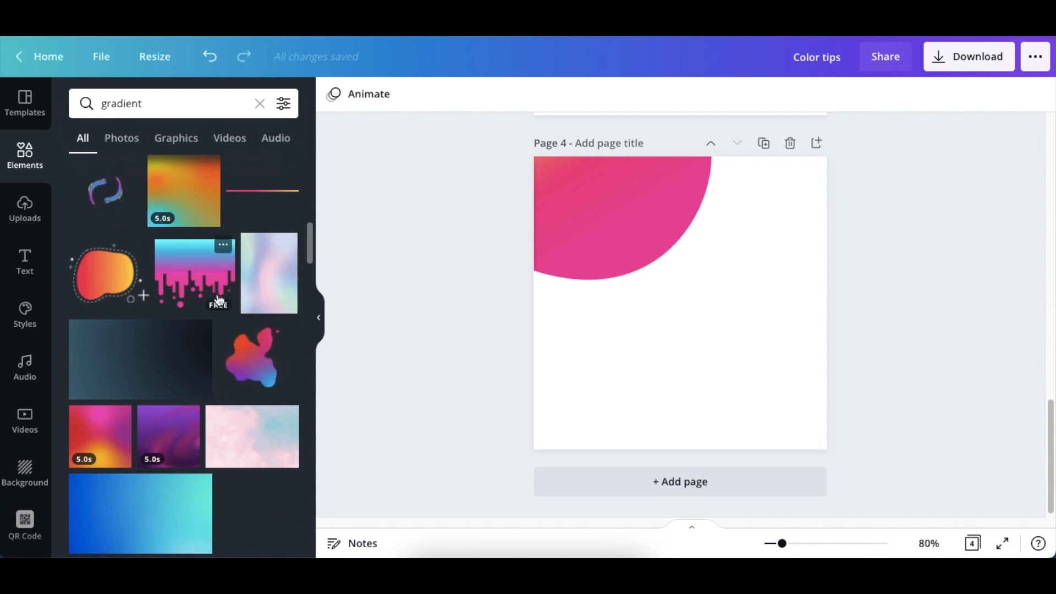
pyautogui.scroll(-5, 217, 300)
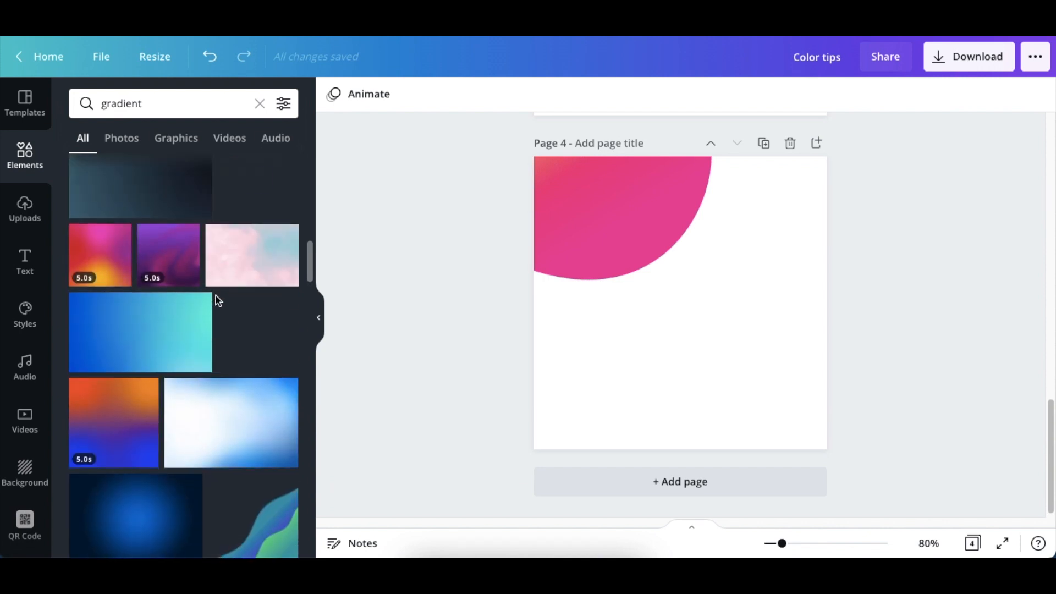
pyautogui.scroll(-10, 218, 302)
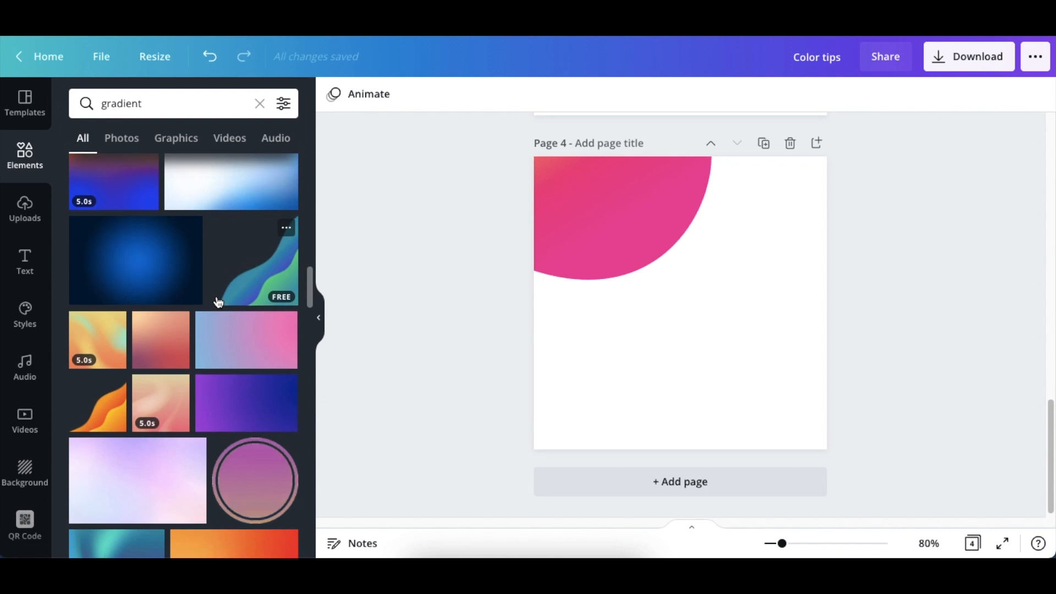
pyautogui.scroll(-10, 216, 301)
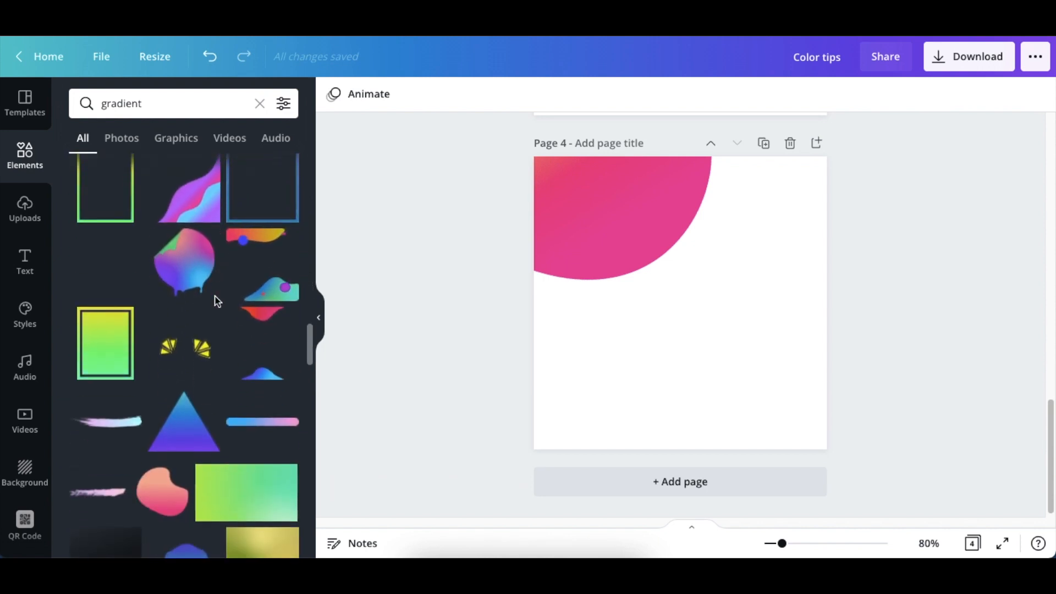
pyautogui.scroll(-10, 199, 310)
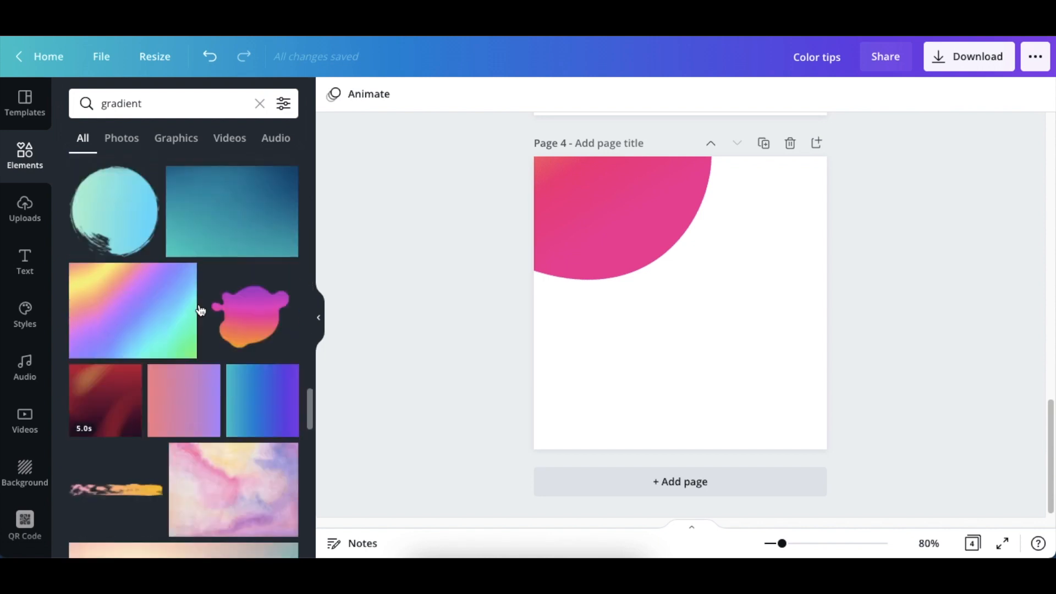
pyautogui.scroll(-10, 201, 310)
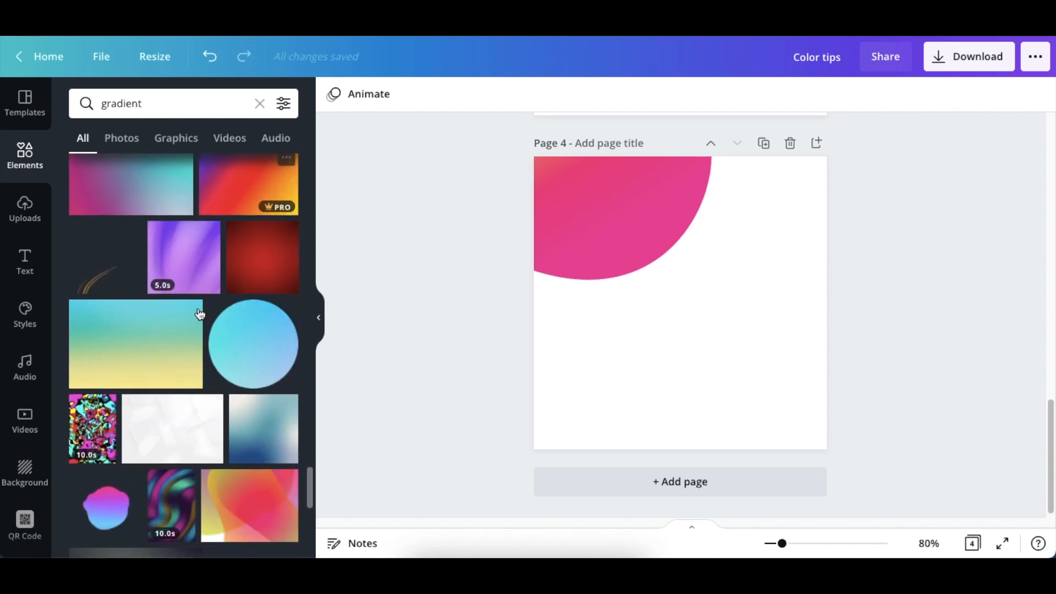
pyautogui.scroll(-10, 203, 325)
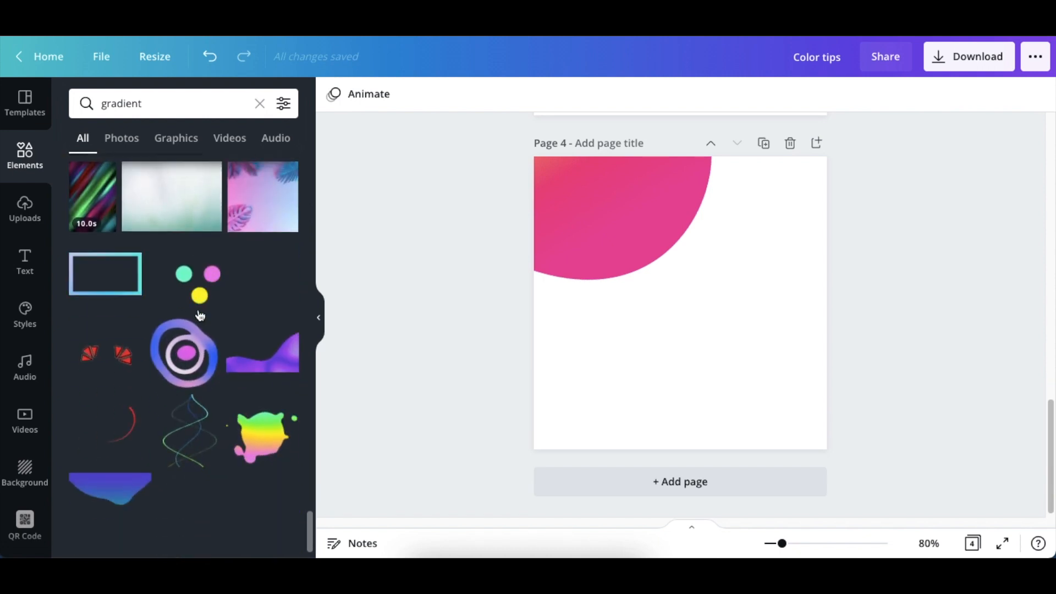
pyautogui.scroll(-2, 209, 338)
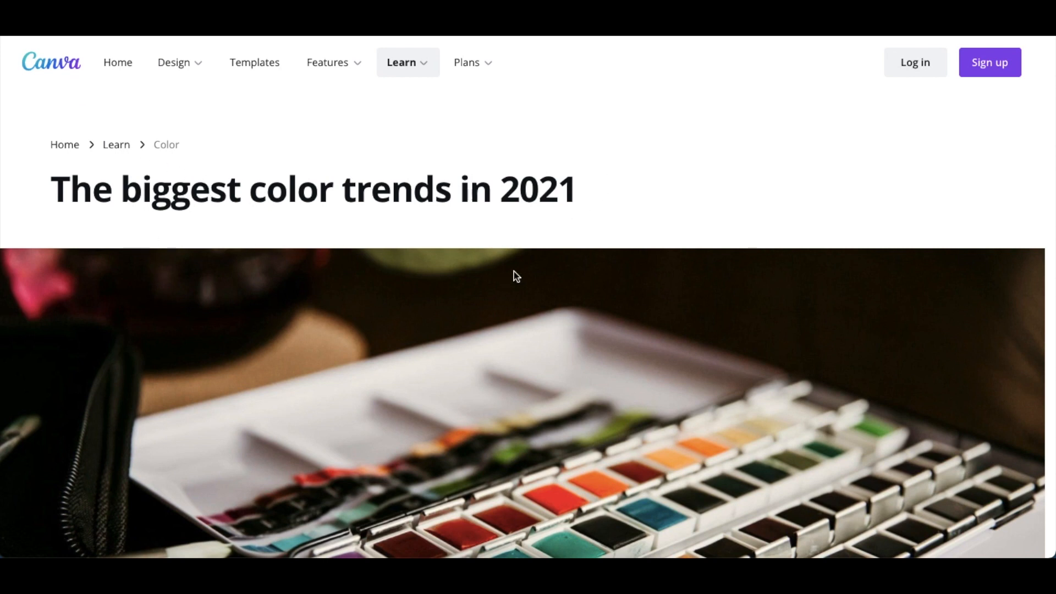
# - Examine the trending colors and their hex codes in the Canva Learn article "The biggest color trends in 2021"
pyautogui.scroll(-7, 632, 348)
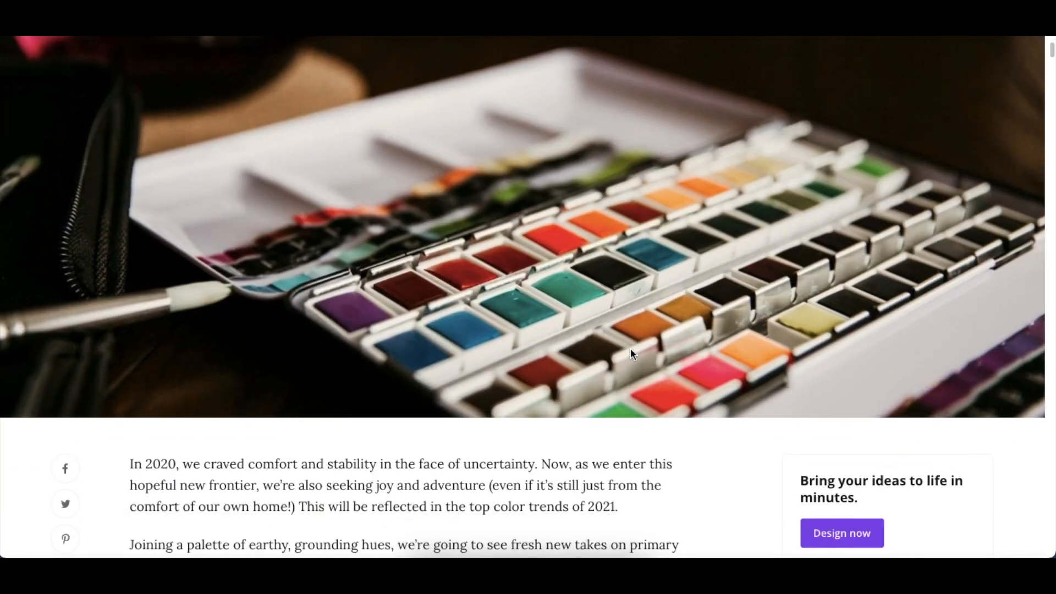
pyautogui.scroll(-7, 631, 350)
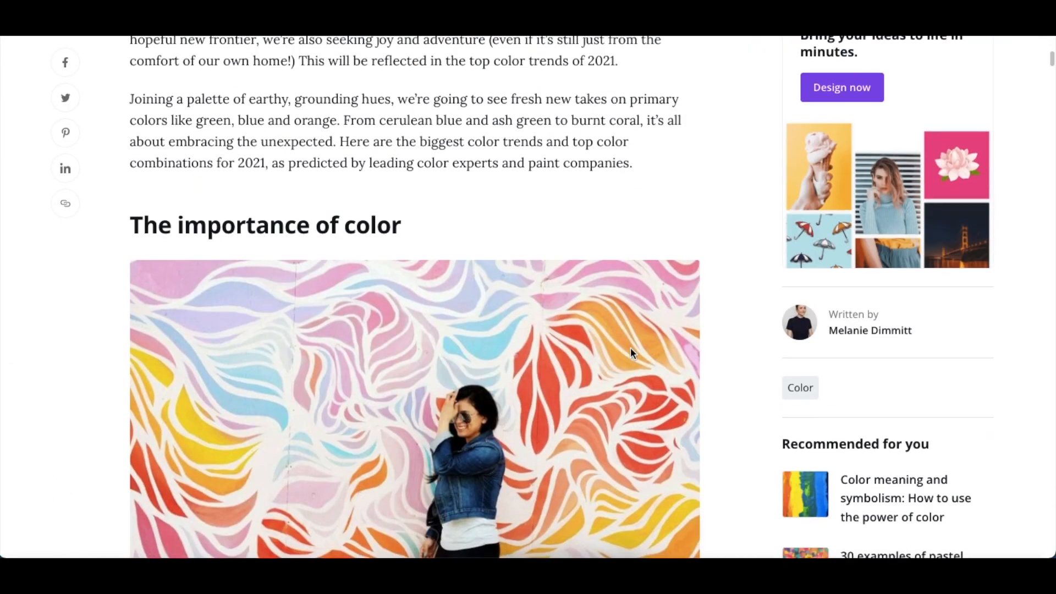
pyautogui.scroll(-17, 630, 348)
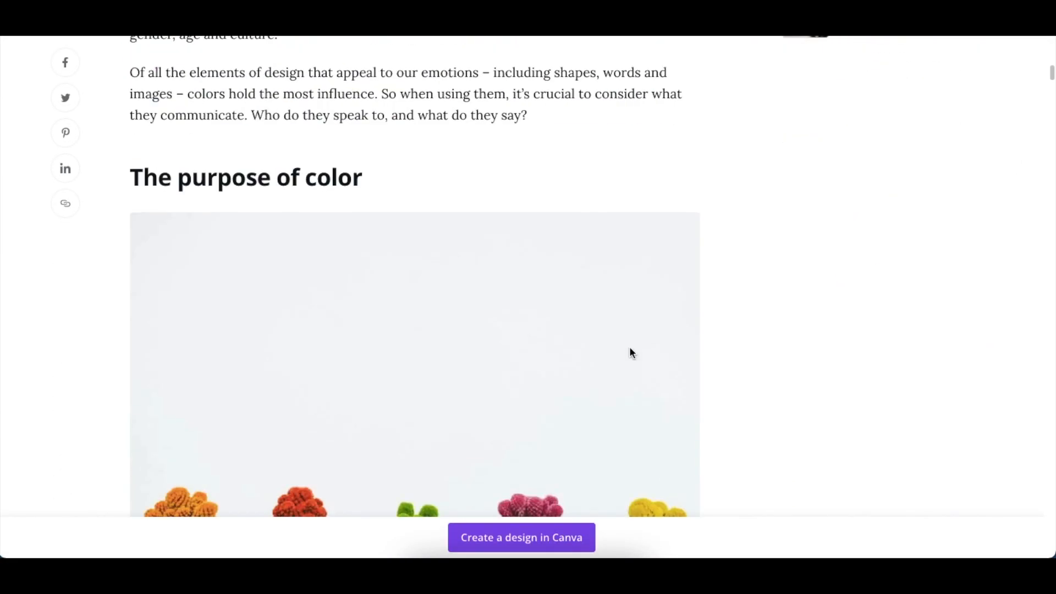
pyautogui.scroll(-10, 630, 351)
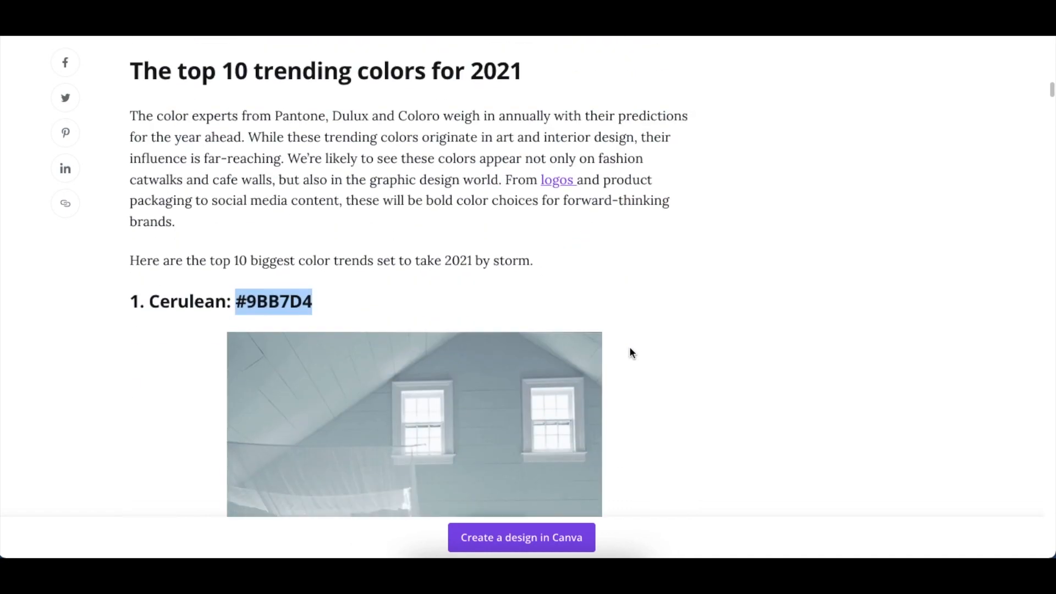
pyautogui.scroll(-20, 631, 353)
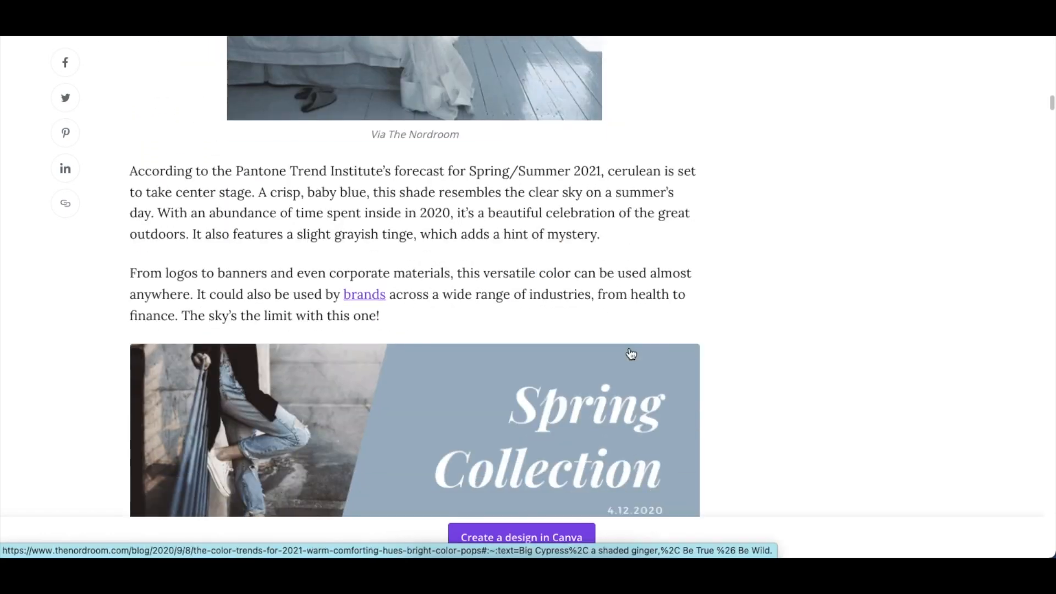
pyautogui.scroll(-20, 631, 352)
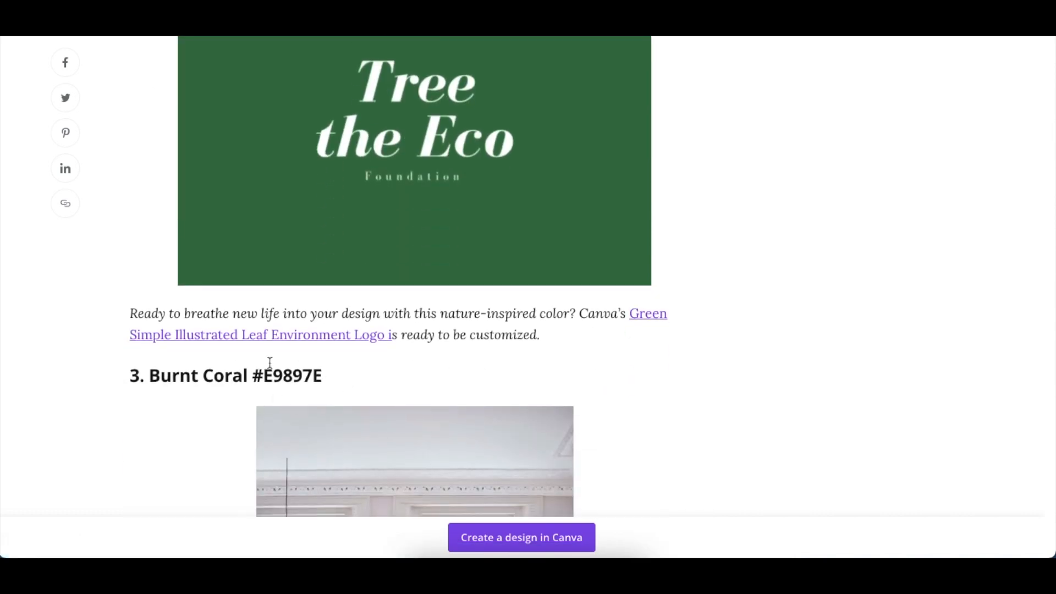
pyautogui.scroll(-5, 665, 427)
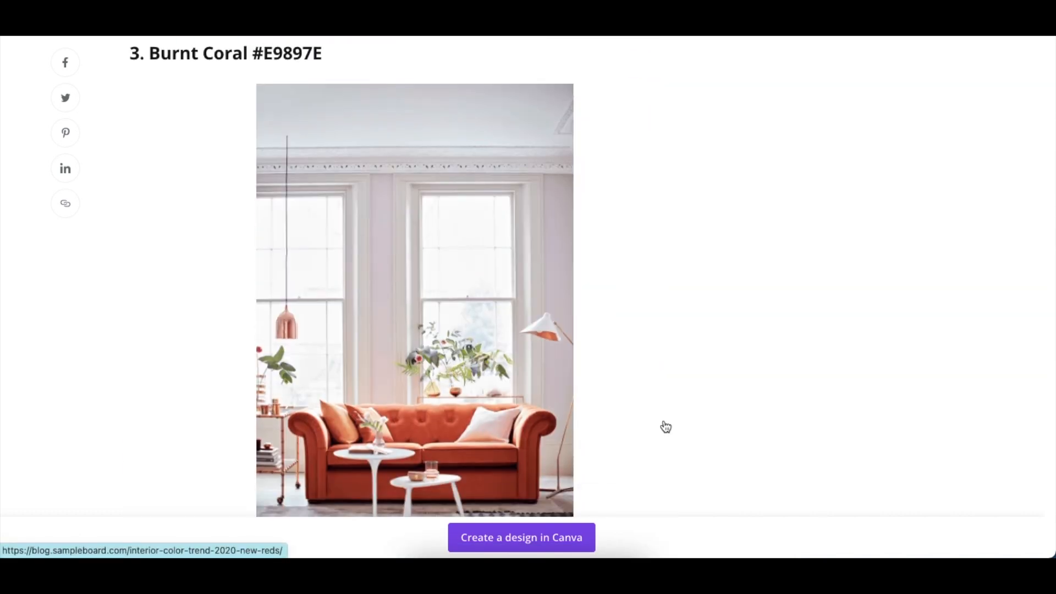